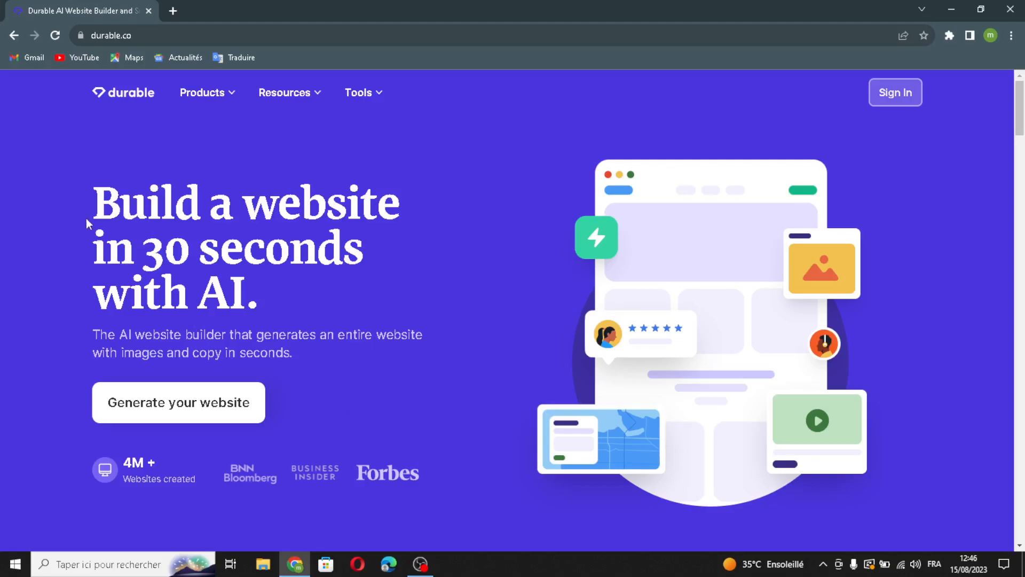
{"action": "left_click_drag", "start_coordinate": [211, 220], "coordinate": [259, 236]}
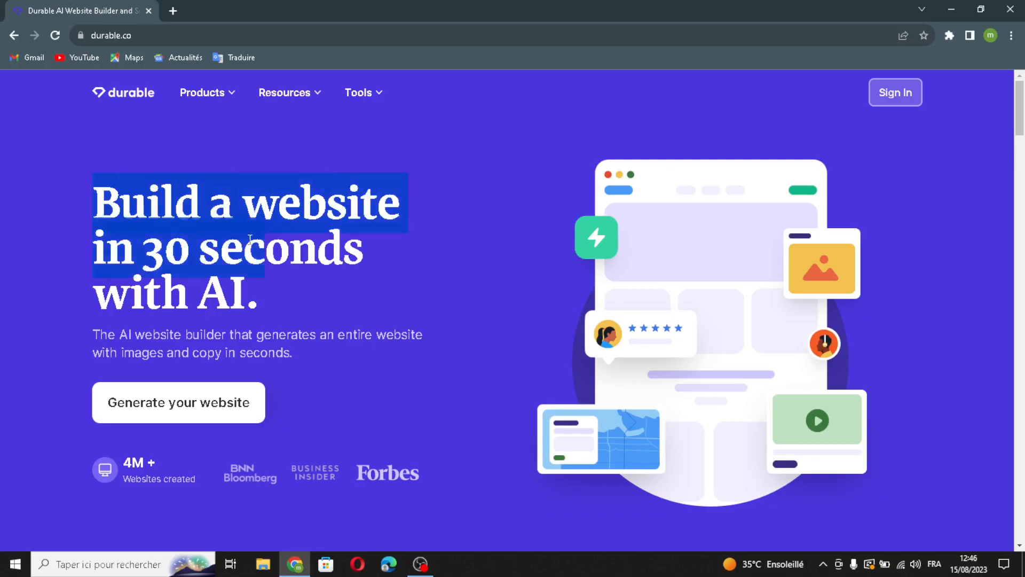
{"action": "left_click", "coordinate": [244, 242]}
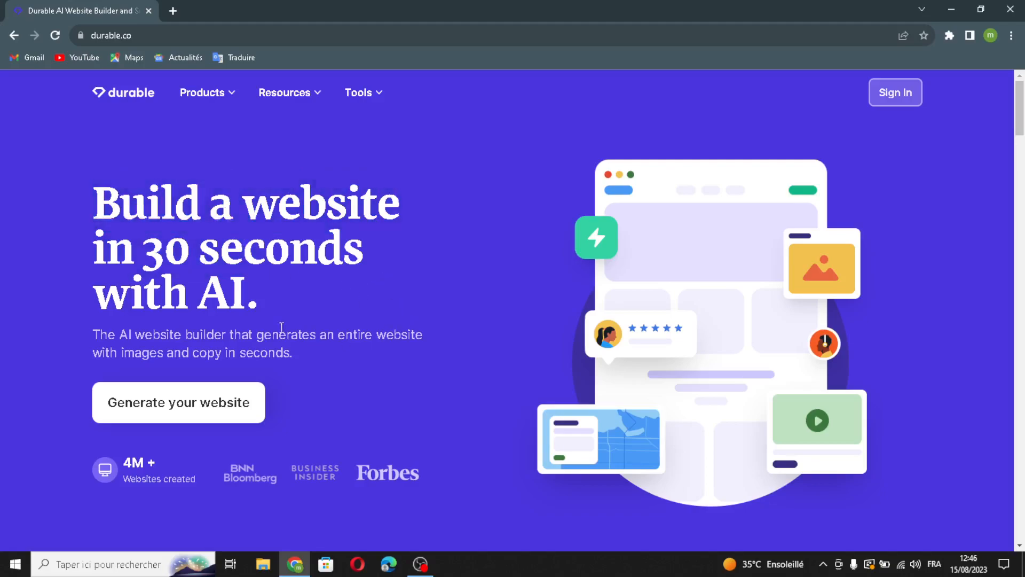
{"action": "scroll", "coordinate": [440, 345], "scroll_direction": "down", "scroll_amount": 4}
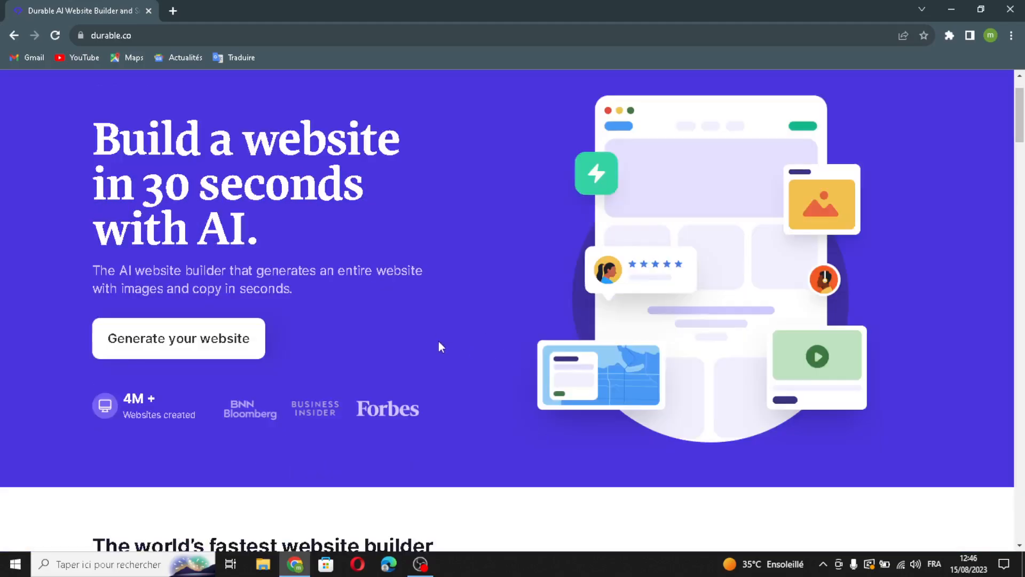
{"action": "scroll", "coordinate": [389, 336], "scroll_direction": "up", "scroll_amount": 4}
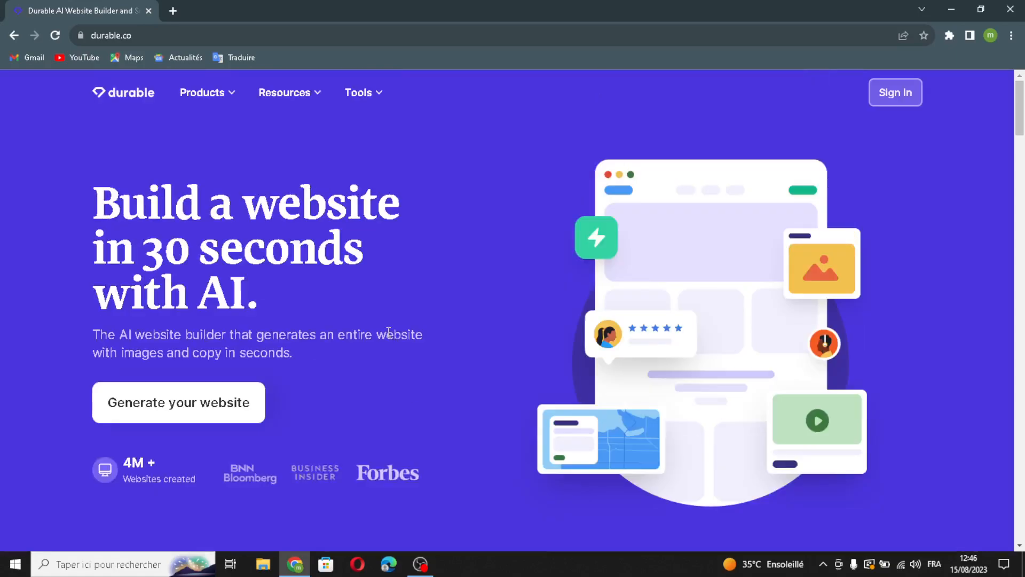
{"action": "scroll", "coordinate": [386, 333], "scroll_direction": "down", "scroll_amount": 9}
{"action": "scroll", "coordinate": [387, 337], "scroll_direction": "up", "scroll_amount": 9}
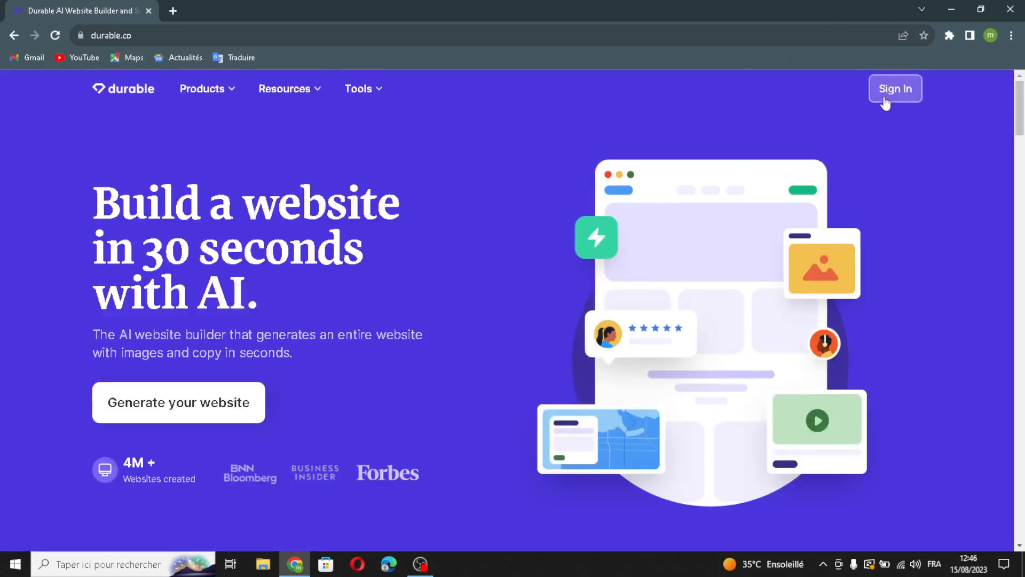
Sign in and start a new business with the name LinguaLink Translations
{"action": "left_click", "coordinate": [893, 91]}
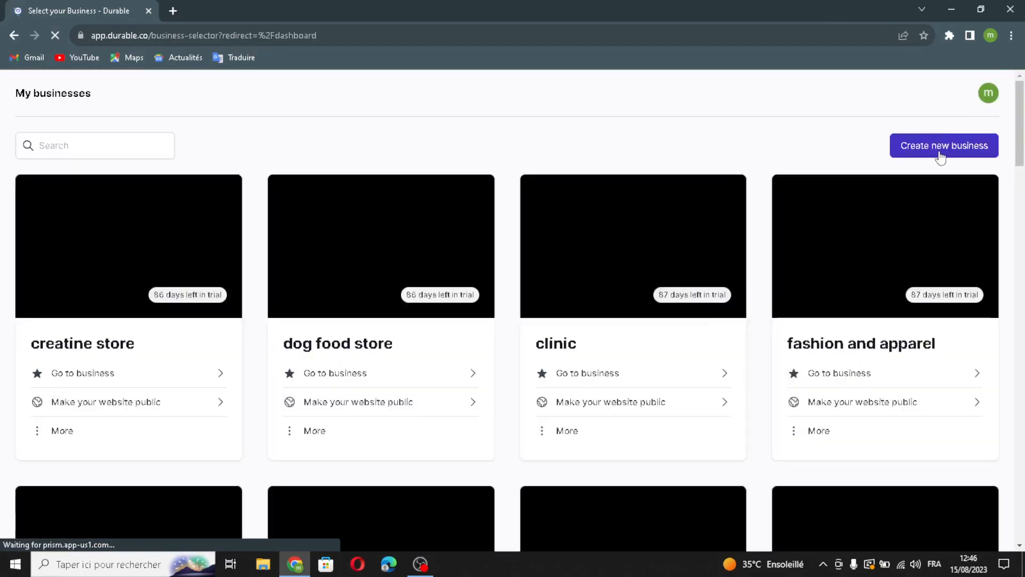
{"action": "left_click", "coordinate": [923, 160]}
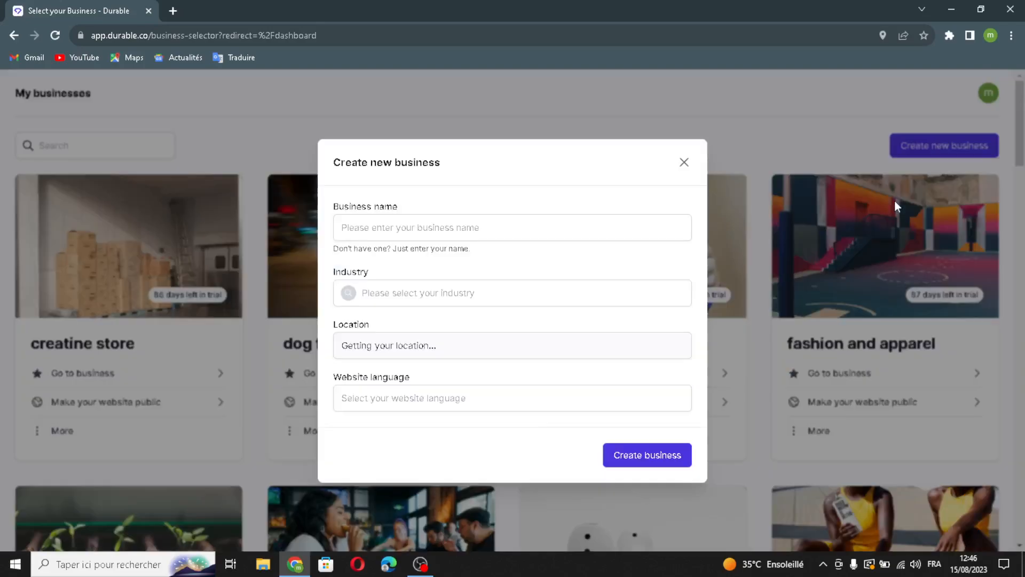
{"action": "left_click", "coordinate": [440, 232]}
{"action": "type", "text": "LinguaLink Translations"}
Set the new business's industry to "language learning and translation"
{"action": "left_click", "coordinate": [471, 299]}
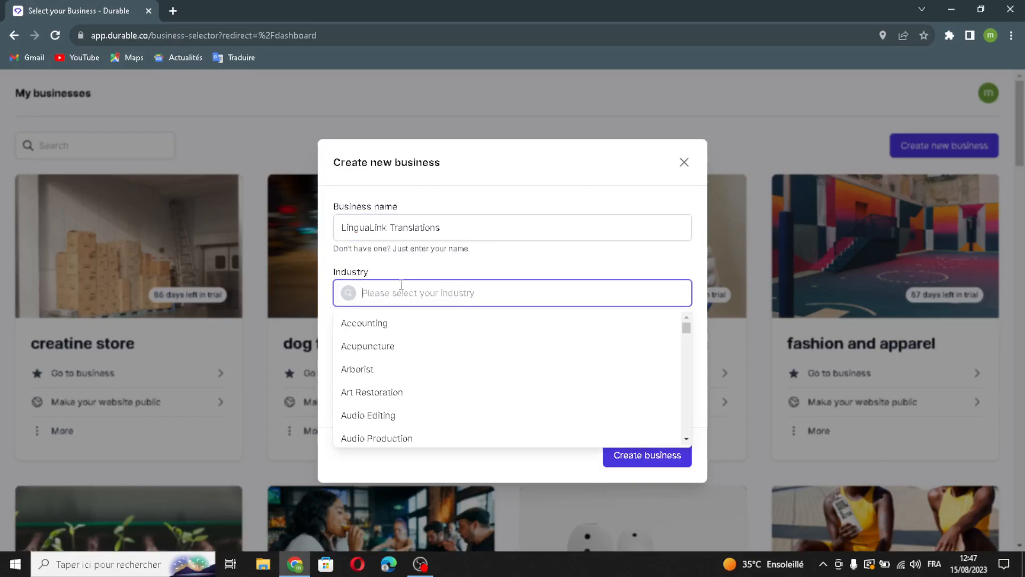
{"action": "type", "text": "langua"}
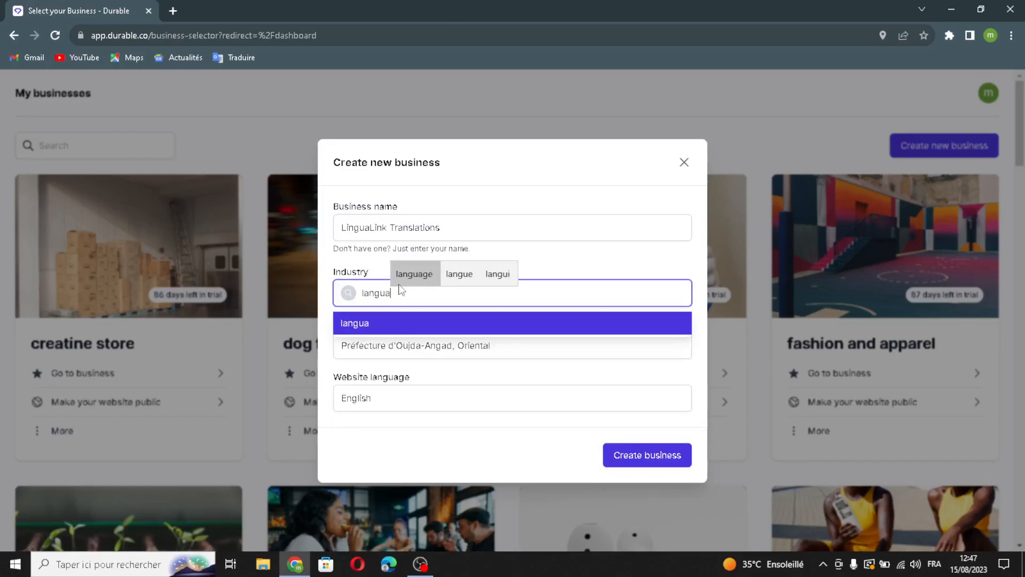
{"action": "type", "text": "ge lear"}
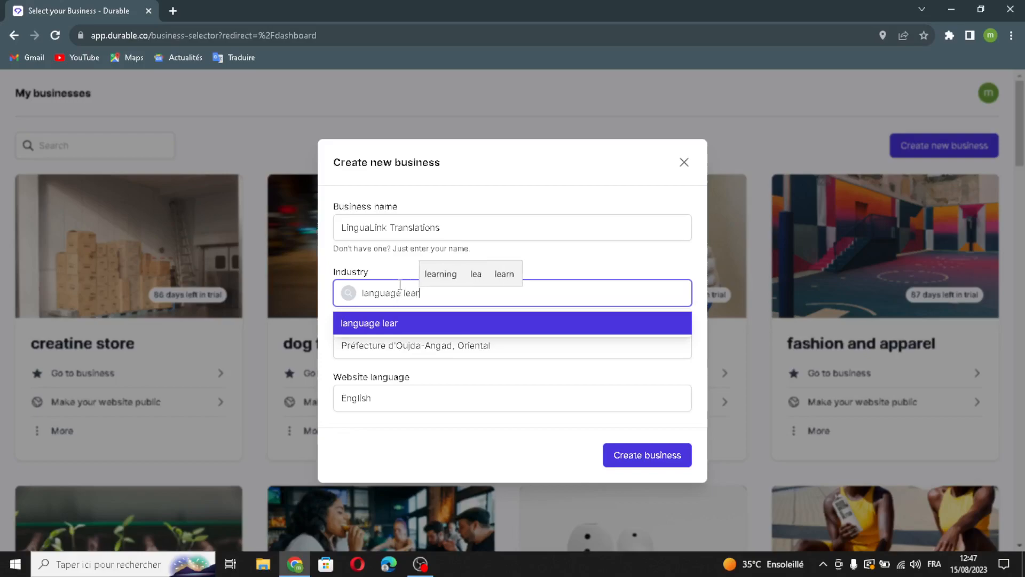
{"action": "type", "text": "ning and "}
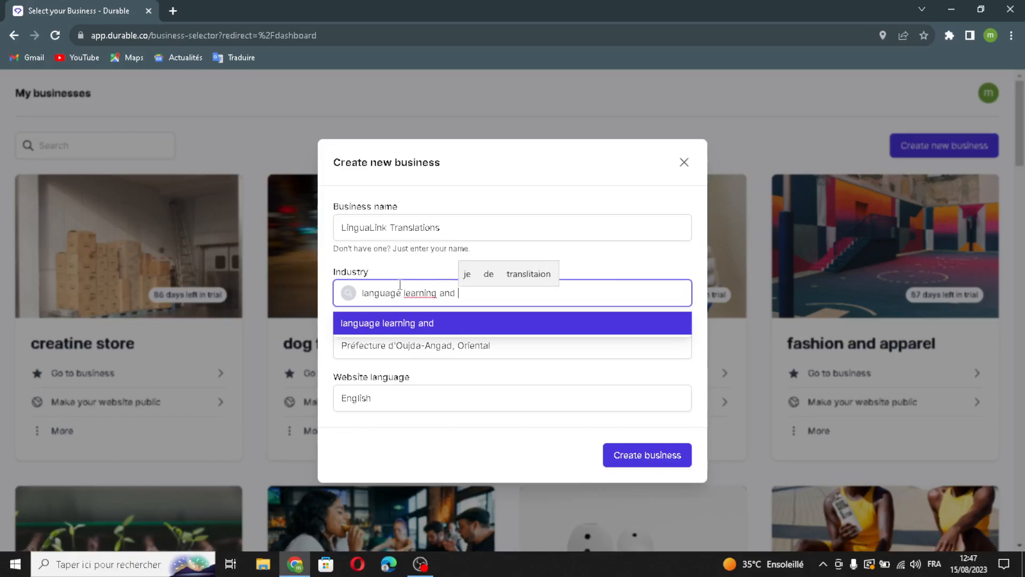
{"action": "type", "text": "transl"}
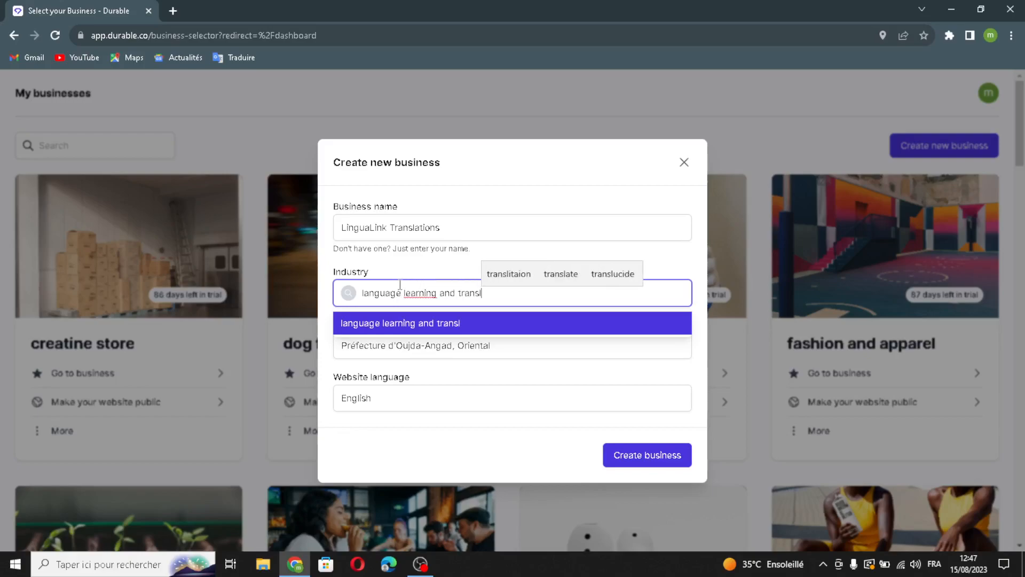
{"action": "type", "text": "itaion"}
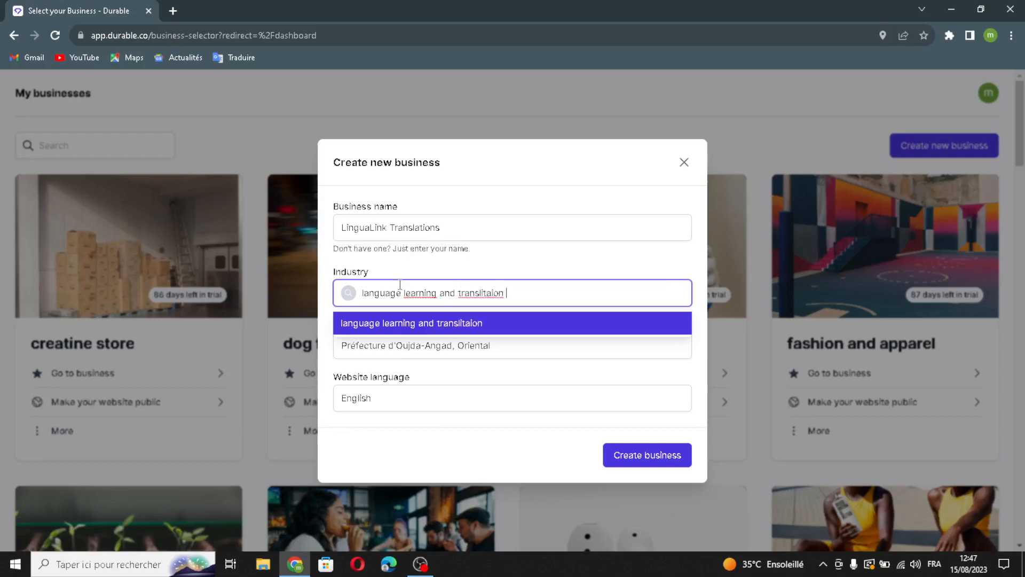
{"action": "left_click_drag", "start_coordinate": [482, 292], "coordinate": [486, 293]}
{"action": "type", "text": "a"}
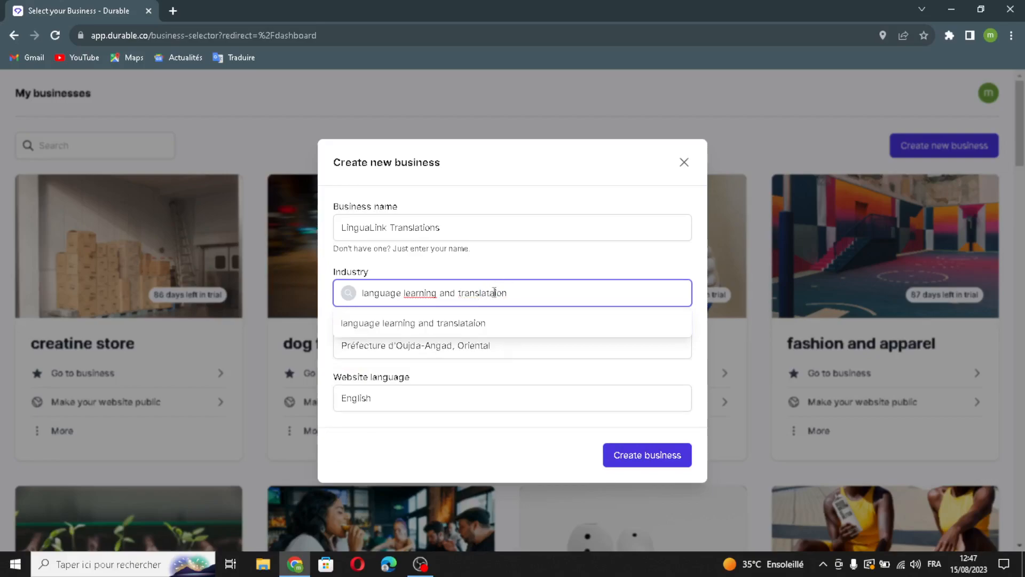
{"action": "key", "text": "BackSpace"}
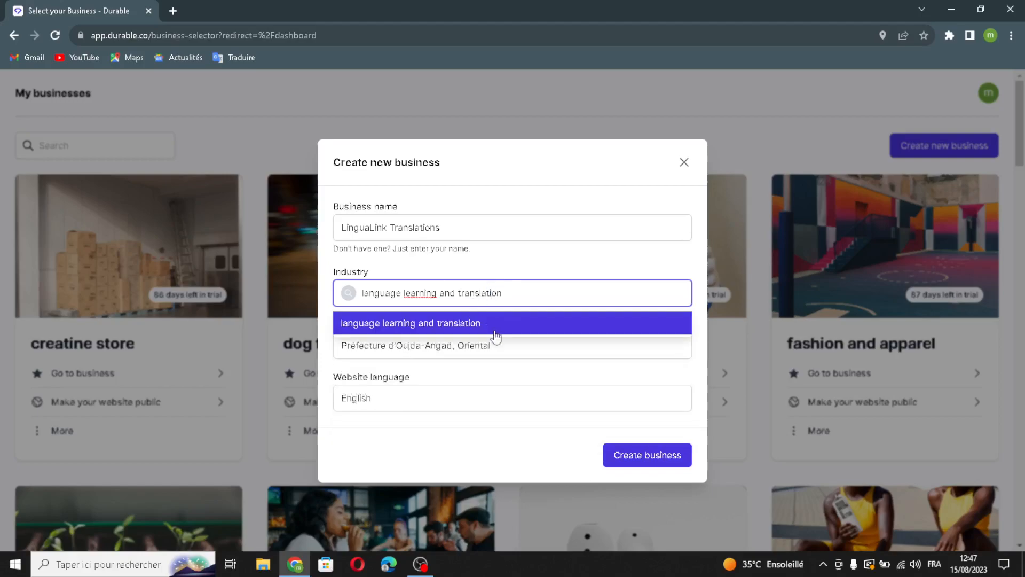
Create the business, keeping the detected location and English as the website language
{"action": "left_click", "coordinate": [499, 350]}
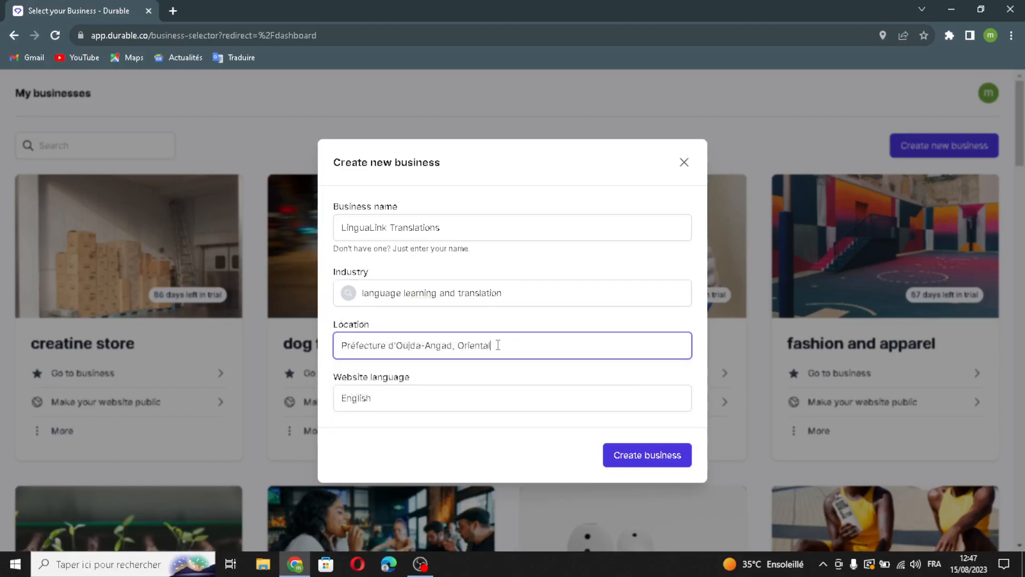
{"action": "left_click", "coordinate": [502, 398]}
{"action": "left_click", "coordinate": [352, 478]}
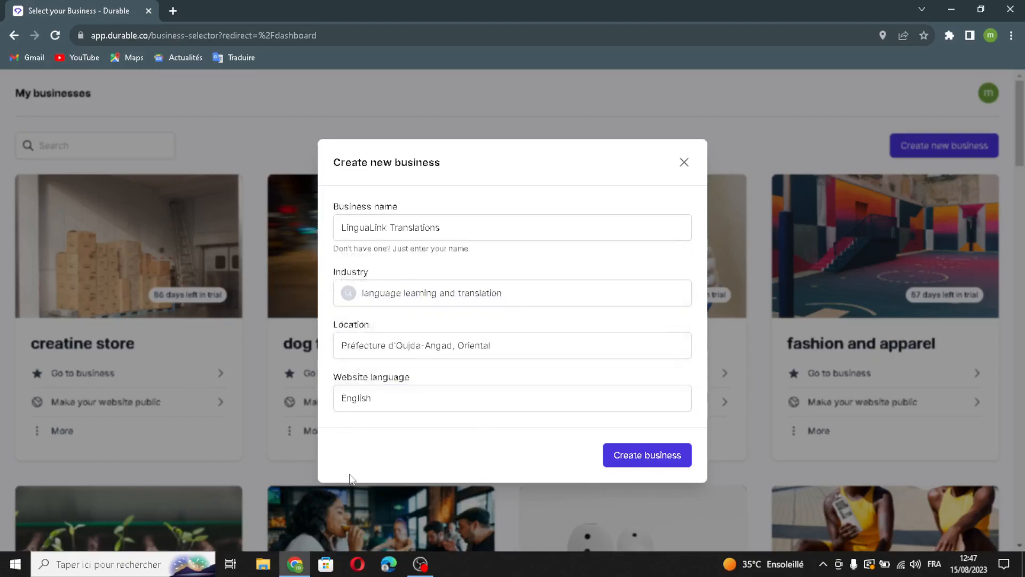
{"action": "left_click", "coordinate": [624, 458]}
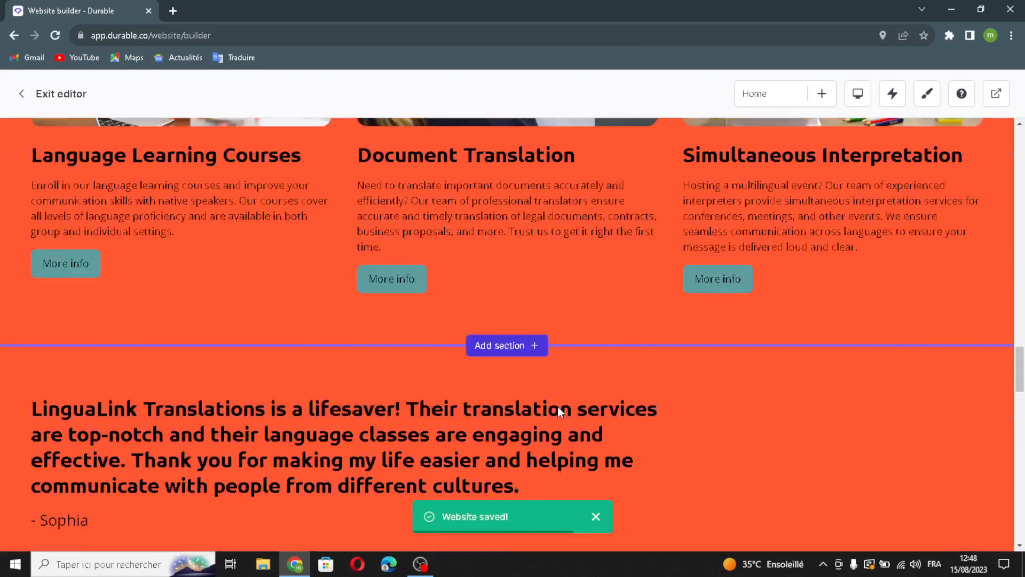
Open the website header for editing and turn on the option to replace the company name with a logo
{"action": "scroll", "coordinate": [578, 324], "scroll_direction": "up", "scroll_amount": 16}
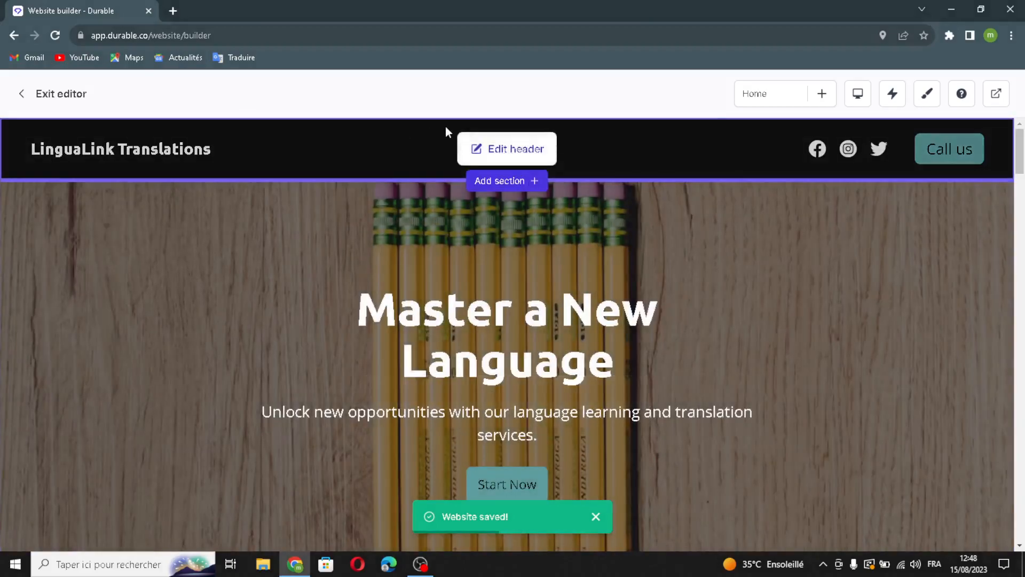
{"action": "left_click", "coordinate": [489, 148]}
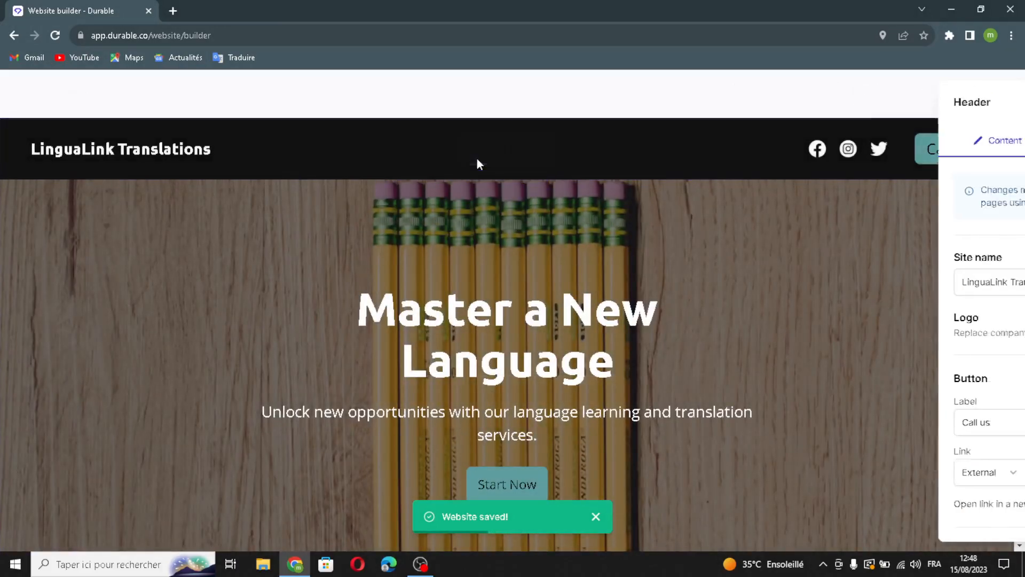
{"action": "mouse_move", "coordinate": [922, 282]}
{"action": "left_mouse_down"}
{"action": "mouse_move", "coordinate": [721, 266]}
{"action": "mouse_move", "coordinate": [933, 278]}
{"action": "left_mouse_up"}
{"action": "left_click", "coordinate": [975, 325]}
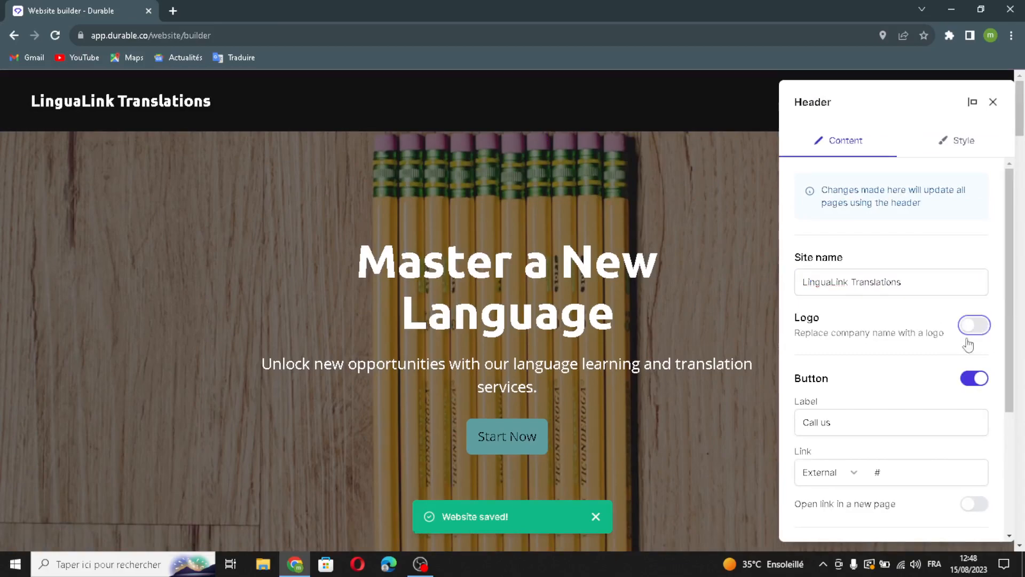
{"action": "scroll", "coordinate": [919, 445], "scroll_direction": "down", "scroll_amount": 3}
{"action": "scroll", "coordinate": [919, 445], "scroll_direction": "down", "scroll_amount": 1}
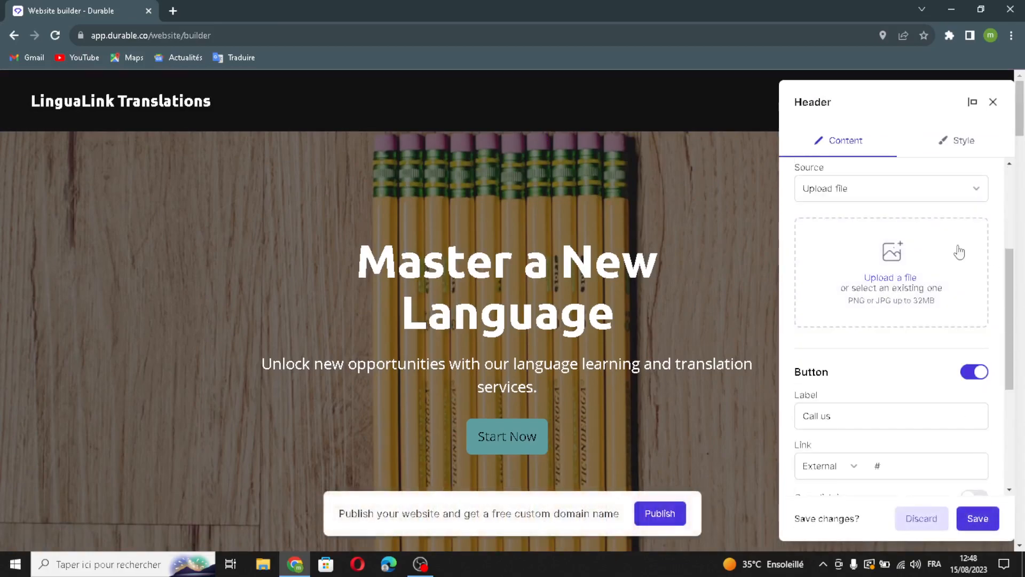
{"action": "scroll", "coordinate": [908, 369], "scroll_direction": "down", "scroll_amount": 2}
Examine the header's button label, link settings and the social channel types available for a new social link
{"action": "left_click", "coordinate": [903, 284]}
{"action": "left_click_drag", "start_coordinate": [903, 284], "coordinate": [808, 289]}
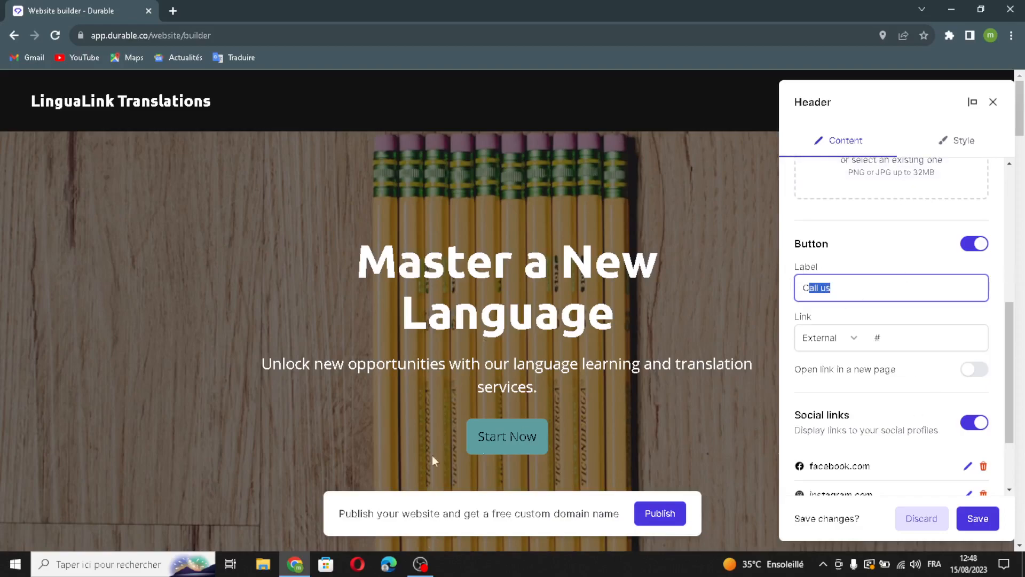
{"action": "left_click", "coordinate": [910, 350]}
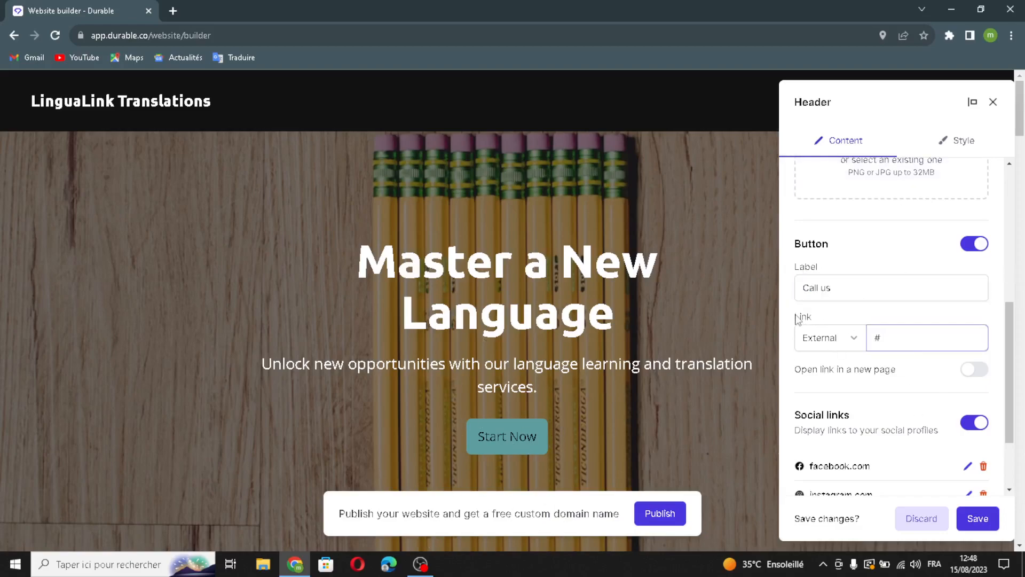
{"action": "scroll", "coordinate": [924, 384], "scroll_direction": "down", "scroll_amount": 2}
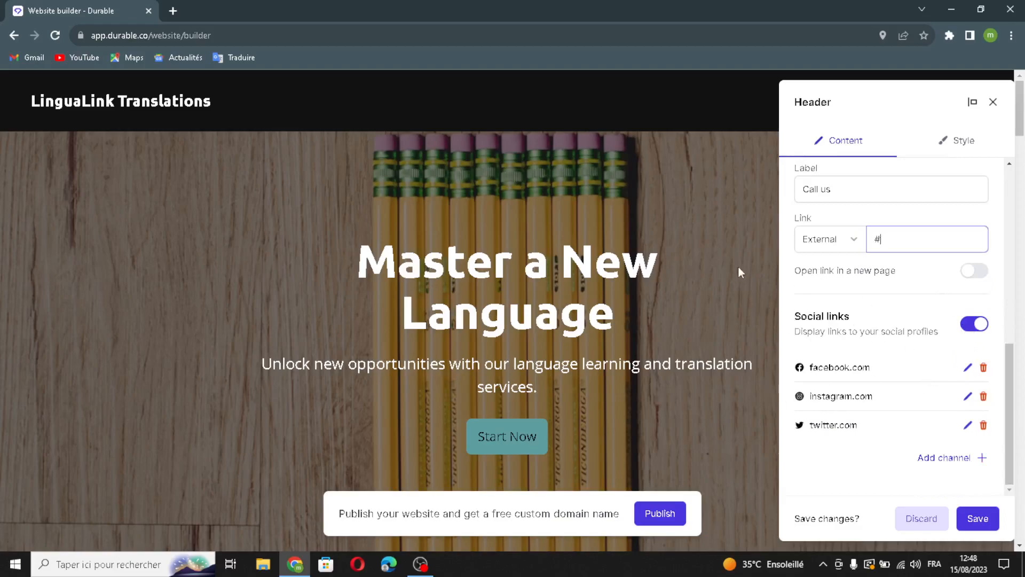
{"action": "left_click", "coordinate": [944, 457]}
{"action": "left_click", "coordinate": [419, 289]}
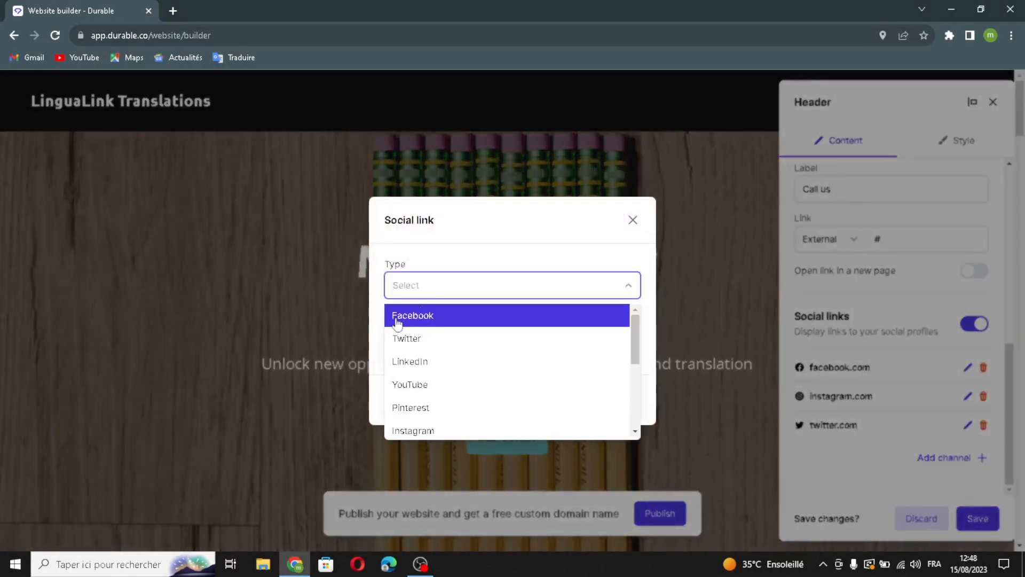
{"action": "left_click", "coordinate": [455, 294]}
{"action": "left_click", "coordinate": [498, 355]}
{"action": "left_click", "coordinate": [633, 220]}
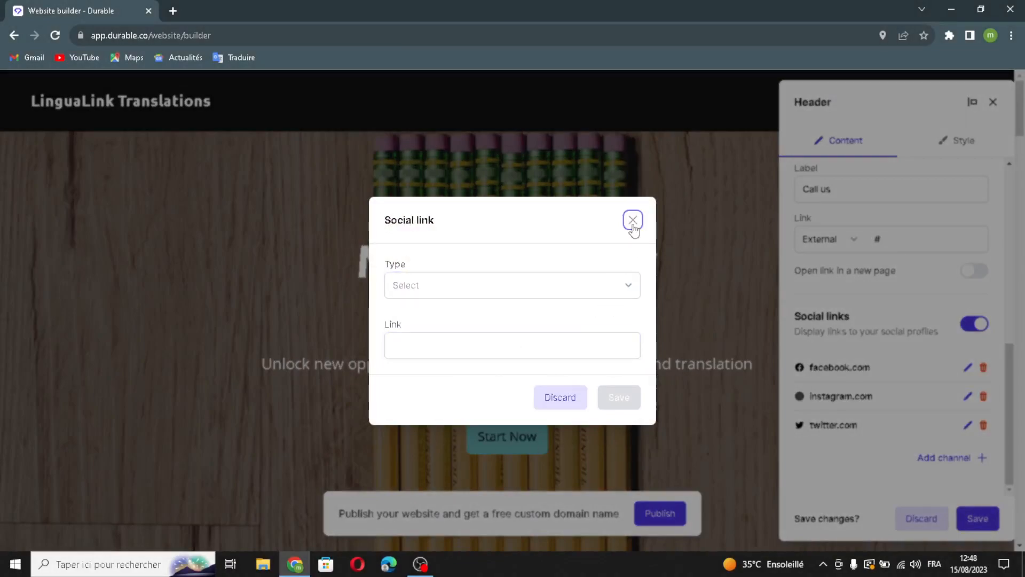
Save the header changes
{"action": "left_click", "coordinate": [978, 519]}
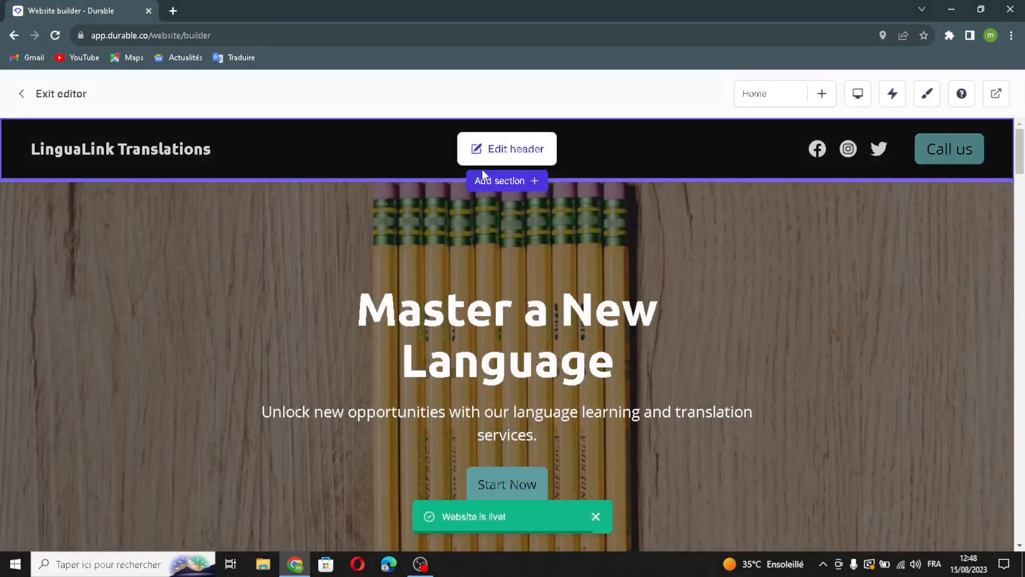
{"action": "left_click", "coordinate": [484, 180]}
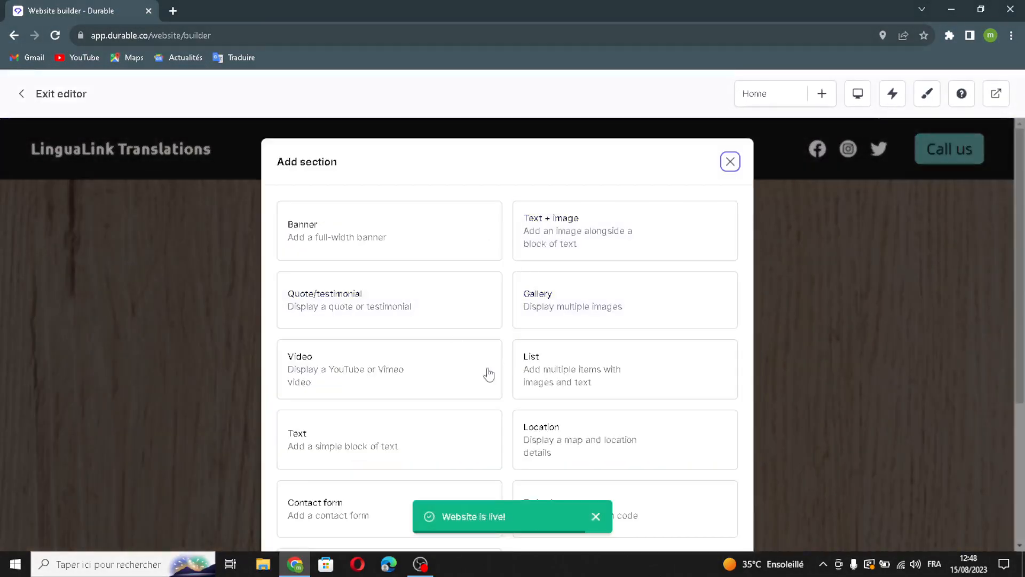
{"action": "scroll", "coordinate": [534, 400], "scroll_direction": "down", "scroll_amount": 4}
{"action": "scroll", "coordinate": [409, 383], "scroll_direction": "up", "scroll_amount": 4}
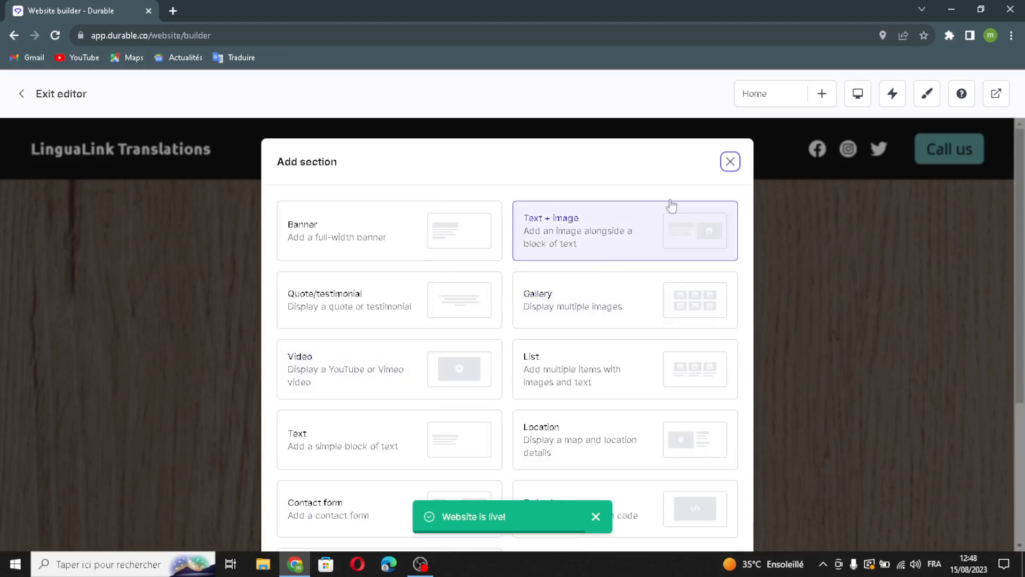
{"action": "left_click", "coordinate": [730, 161]}
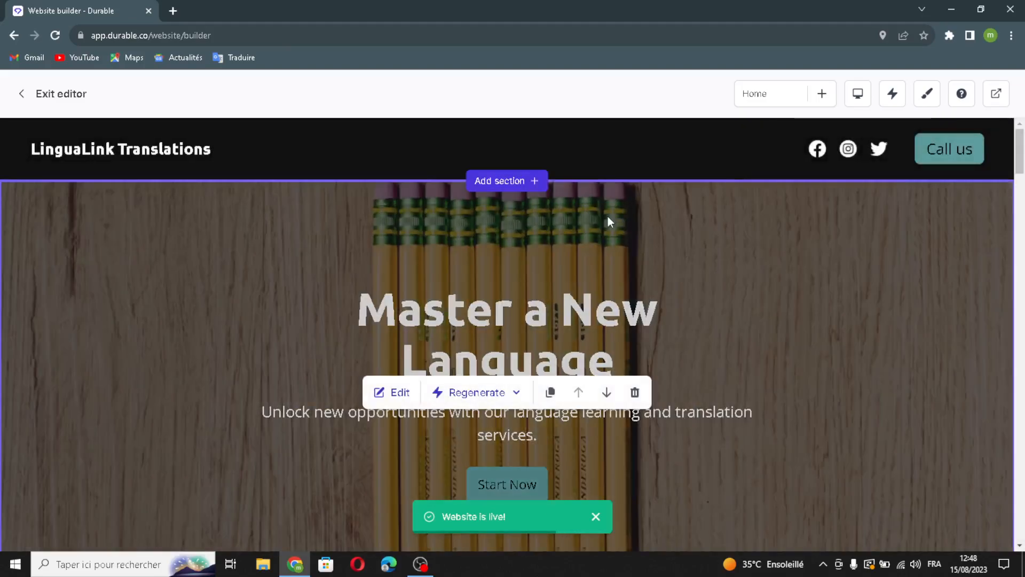
Open the "Master a New Language" banner for editing and regenerate its heading and subtext with AI
{"action": "scroll", "coordinate": [491, 328], "scroll_direction": "down", "scroll_amount": 2}
{"action": "scroll", "coordinate": [273, 335], "scroll_direction": "up", "scroll_amount": 2}
{"action": "left_click", "coordinate": [408, 392]}
{"action": "left_click_drag", "start_coordinate": [961, 212], "coordinate": [755, 193]}
{"action": "left_click", "coordinate": [959, 206]}
{"action": "left_click", "coordinate": [978, 175]}
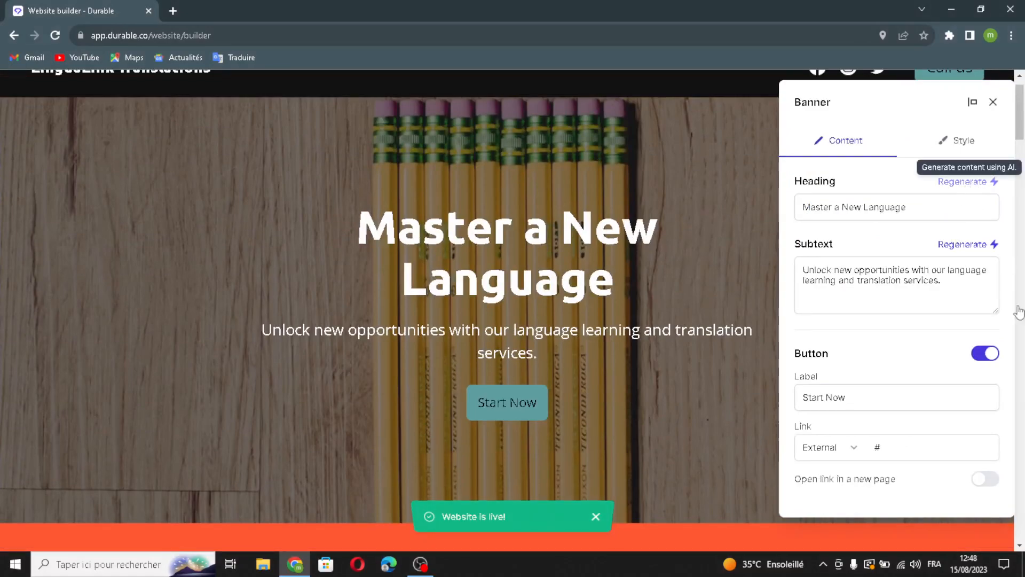
{"action": "left_click_drag", "start_coordinate": [952, 295], "coordinate": [932, 279]}
{"action": "left_click", "coordinate": [962, 244]}
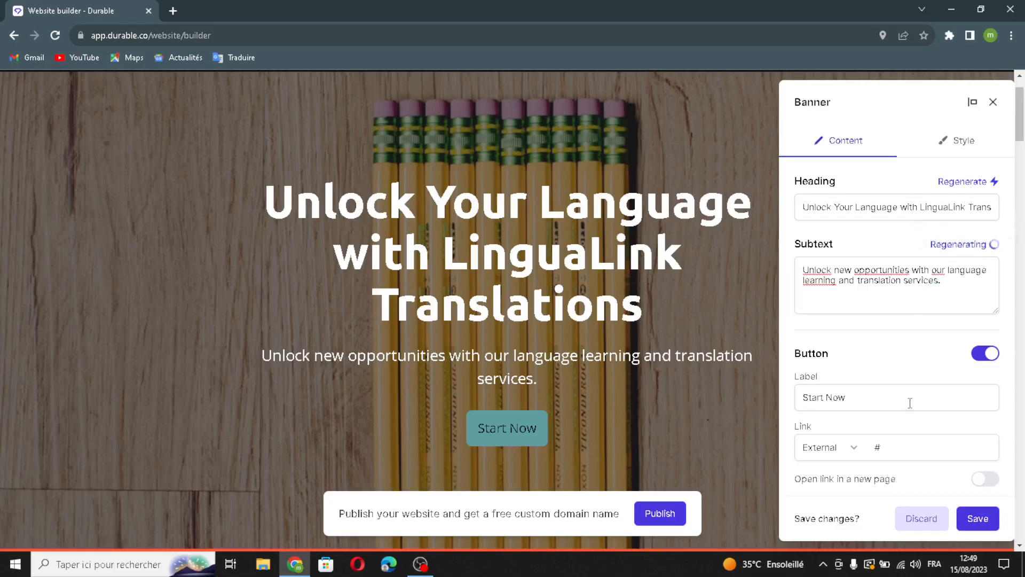
{"action": "left_click_drag", "start_coordinate": [893, 395], "coordinate": [763, 388]}
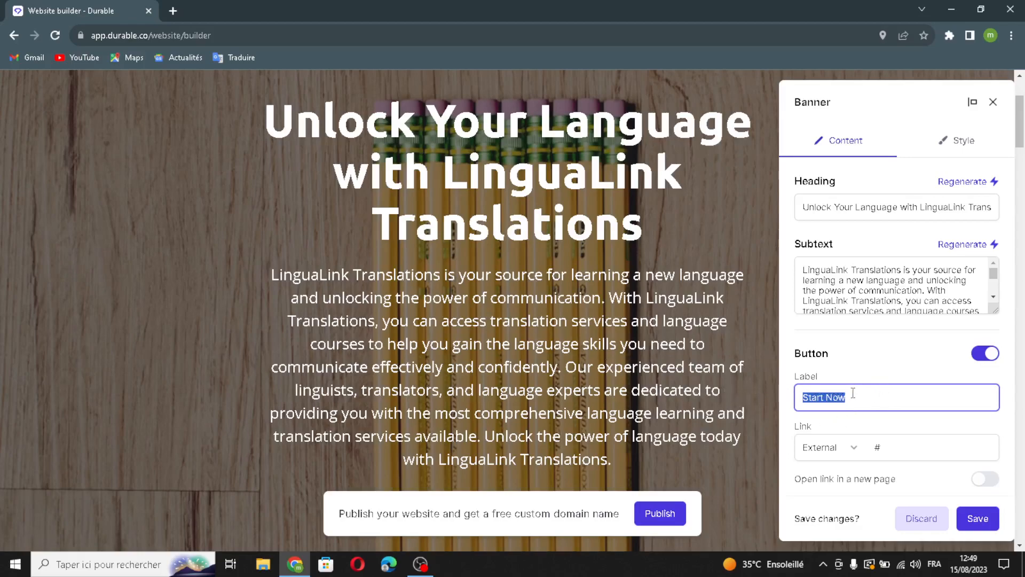
{"action": "left_click", "coordinate": [871, 398]}
{"action": "left_click", "coordinate": [927, 445]}
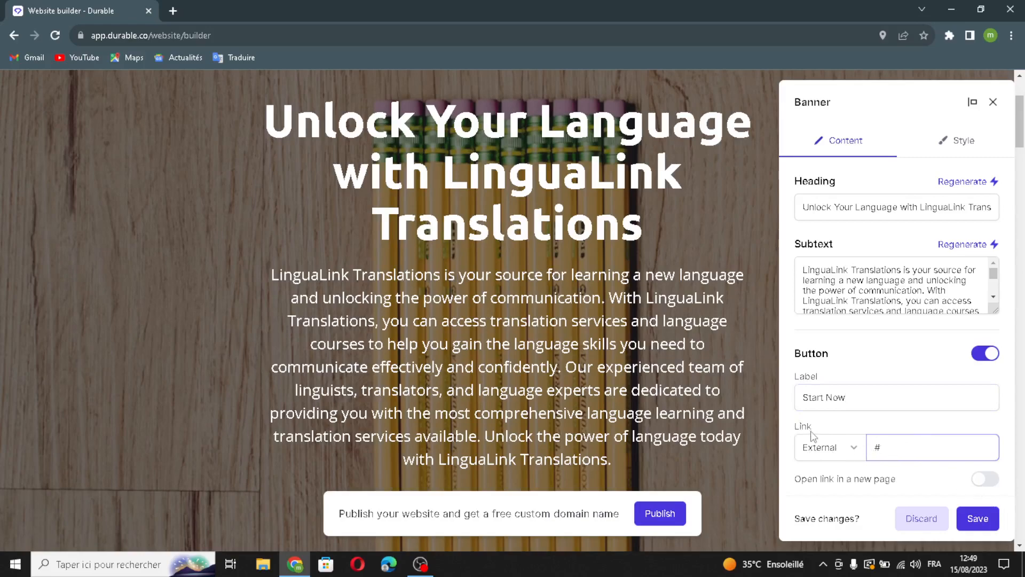
Set the banner button's link to open in a new page and save the banner changes
{"action": "left_click", "coordinate": [985, 478]}
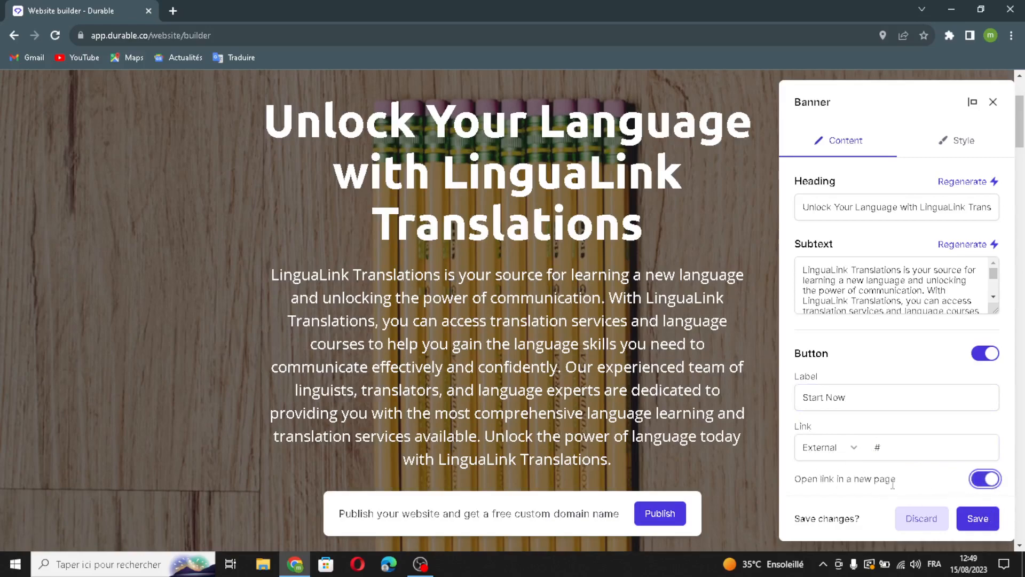
{"action": "left_click", "coordinate": [977, 518]}
Open the image section showing the clock for editing, regenerate its picture with AI and save it
{"action": "scroll", "coordinate": [624, 315], "scroll_direction": "down", "scroll_amount": 8}
{"action": "scroll", "coordinate": [625, 319], "scroll_direction": "down", "scroll_amount": 8}
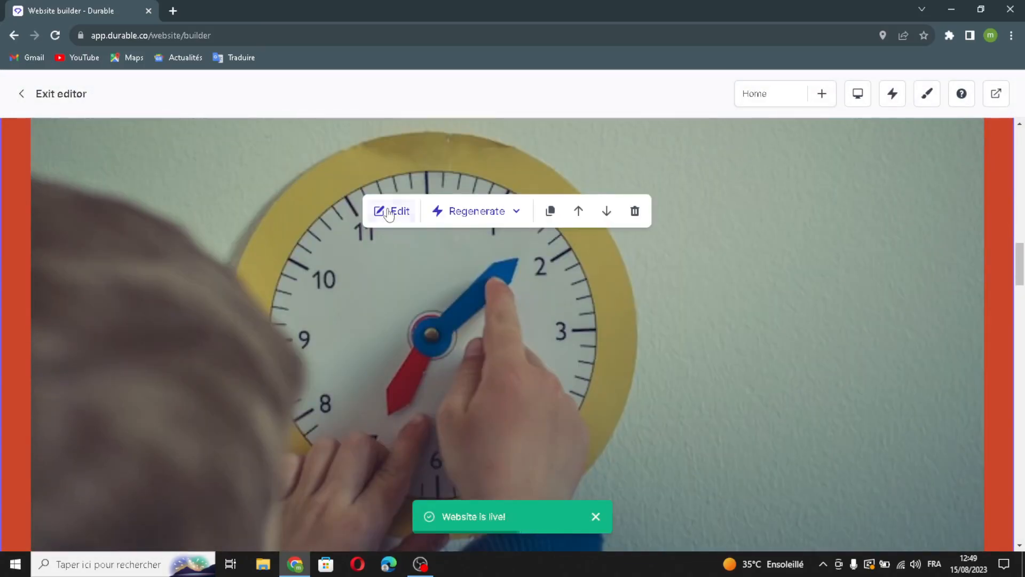
{"action": "left_click", "coordinate": [389, 212]}
{"action": "left_click", "coordinate": [972, 188]}
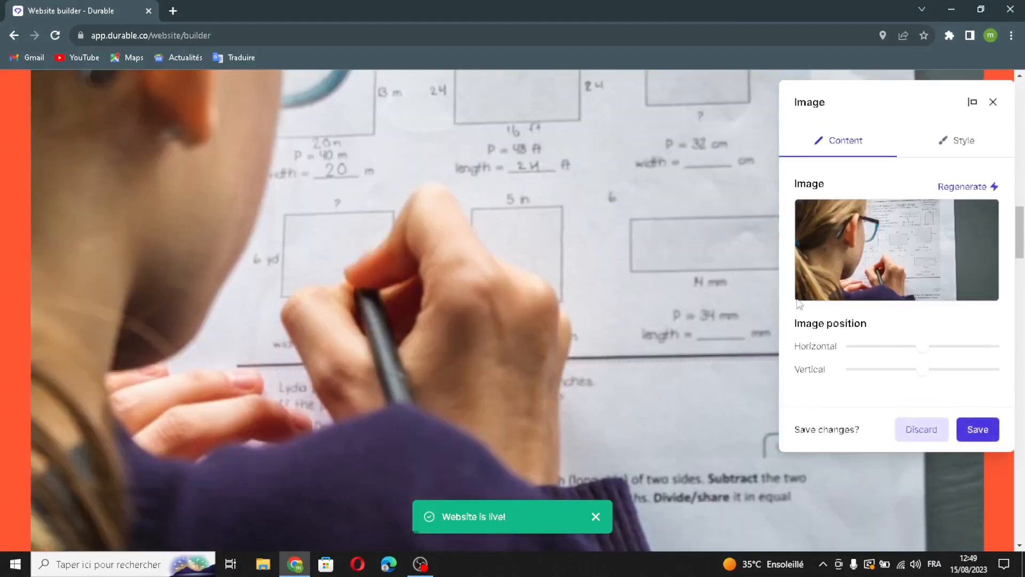
{"action": "left_click", "coordinate": [973, 433]}
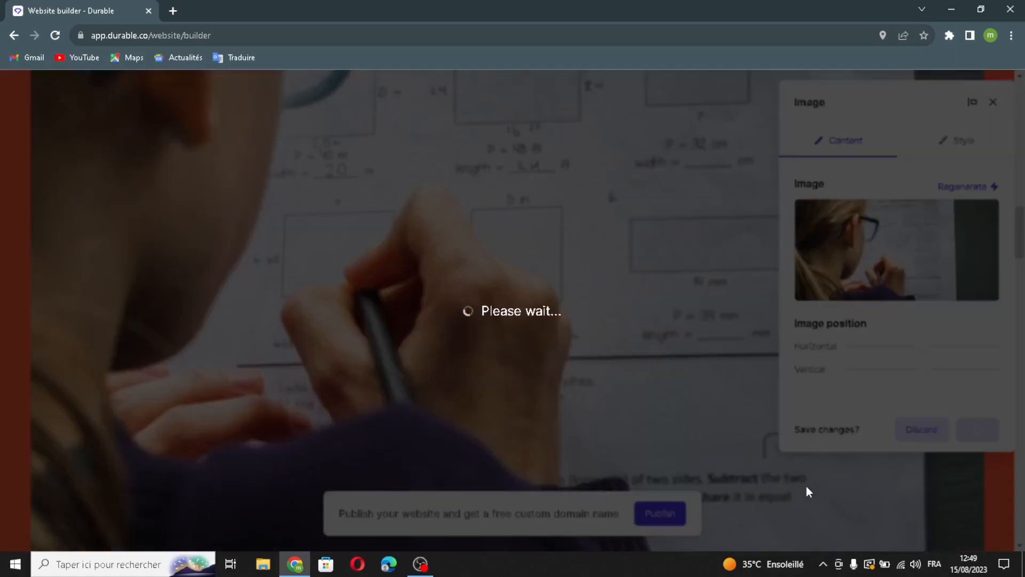
Open the "About us" text section for editing, regenerate its text with AI and save it
{"action": "scroll", "coordinate": [710, 342], "scroll_direction": "down", "scroll_amount": 8}
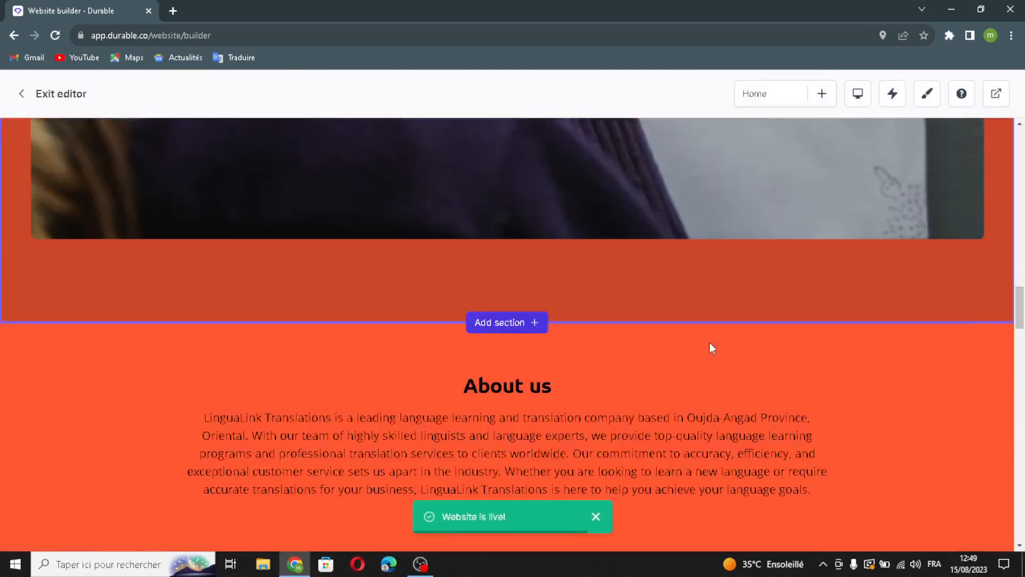
{"action": "scroll", "coordinate": [710, 342], "scroll_direction": "down", "scroll_amount": 5}
{"action": "scroll", "coordinate": [710, 342], "scroll_direction": "up", "scroll_amount": 2}
{"action": "mouse_move", "coordinate": [412, 269]}
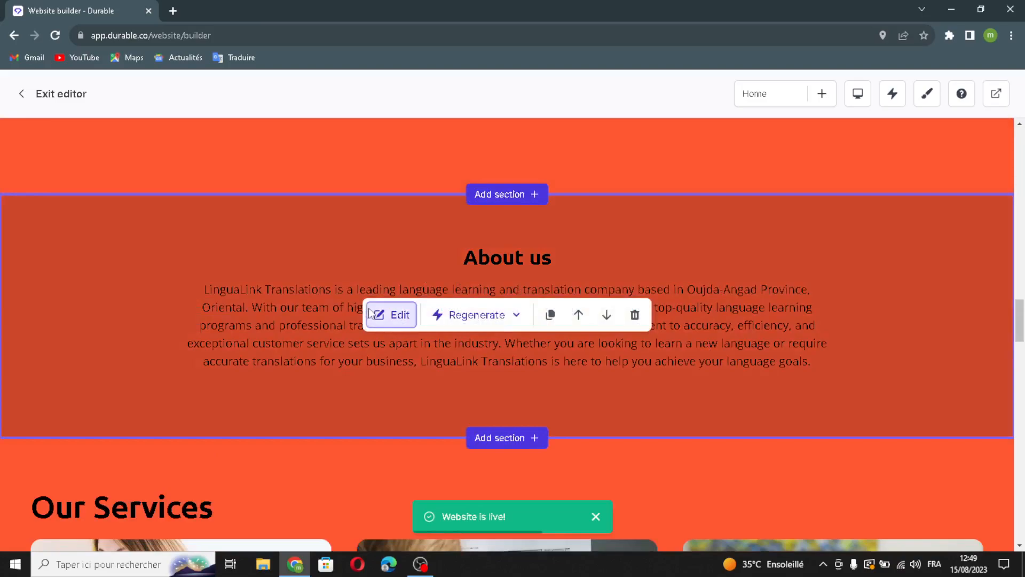
{"action": "left_click", "coordinate": [391, 315]}
{"action": "left_click", "coordinate": [961, 184]}
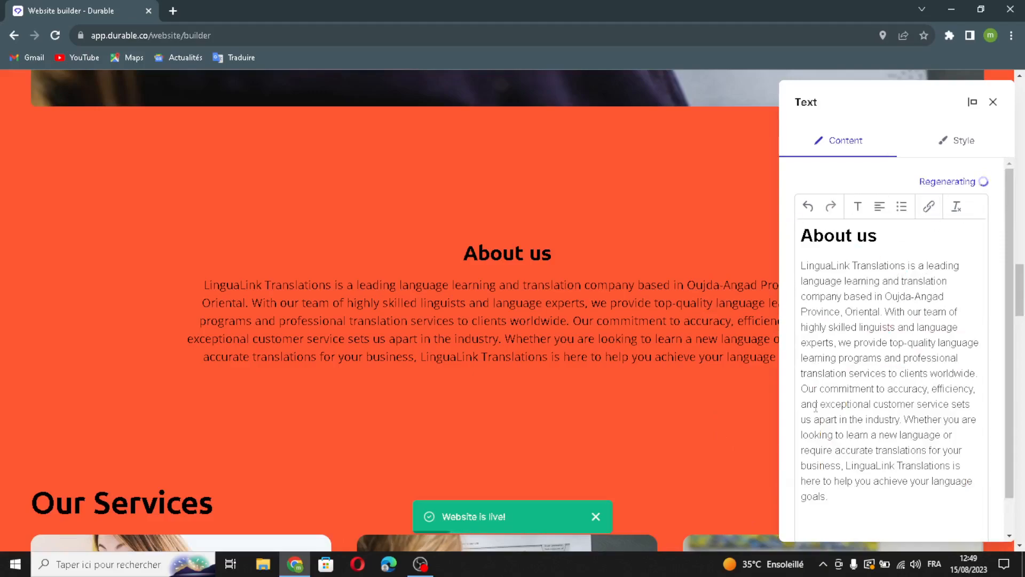
{"action": "left_click", "coordinate": [981, 519]}
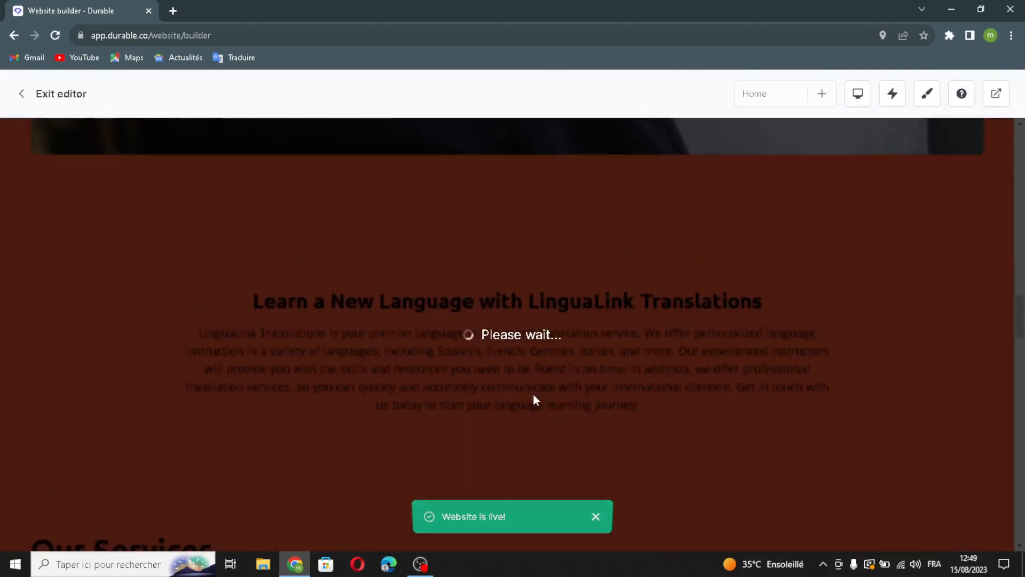
Open the "Our Services" list for editing, review its heading and display options, and start a new list item
{"action": "scroll", "coordinate": [524, 362], "scroll_direction": "down", "scroll_amount": 2}
{"action": "scroll", "coordinate": [523, 362], "scroll_direction": "down", "scroll_amount": 3}
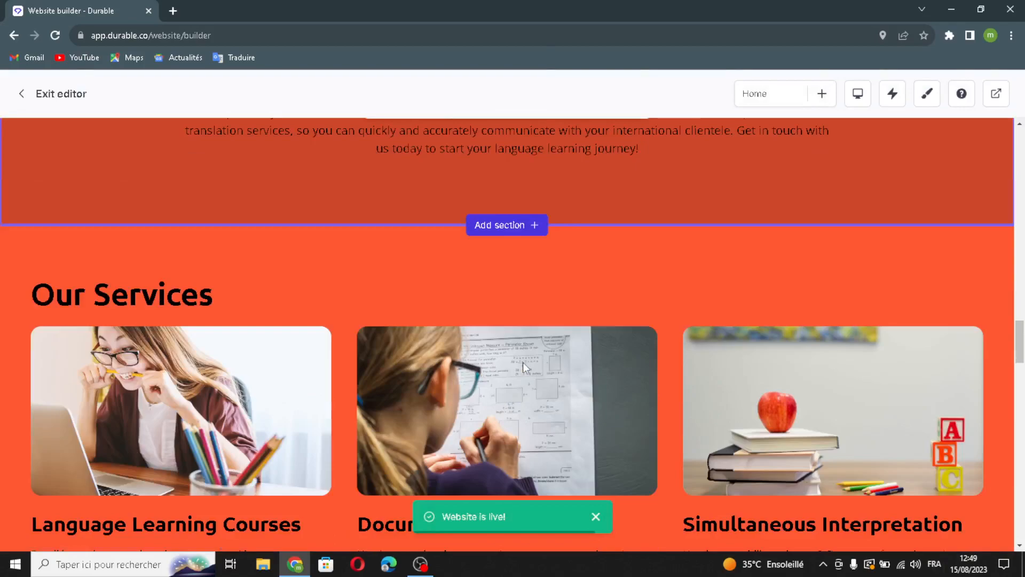
{"action": "left_click", "coordinate": [392, 404]}
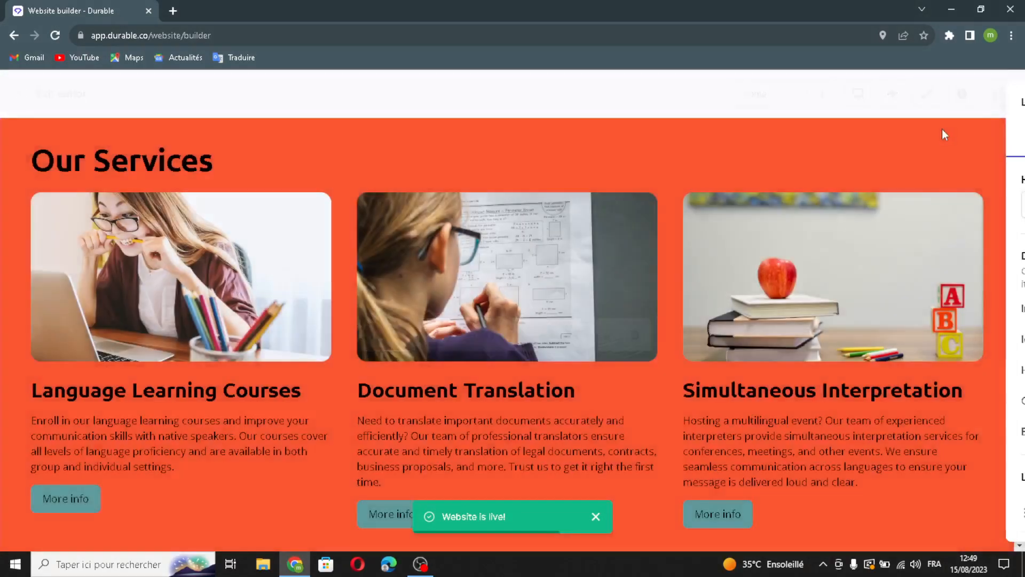
{"action": "left_click_drag", "start_coordinate": [858, 204], "coordinate": [888, 220]}
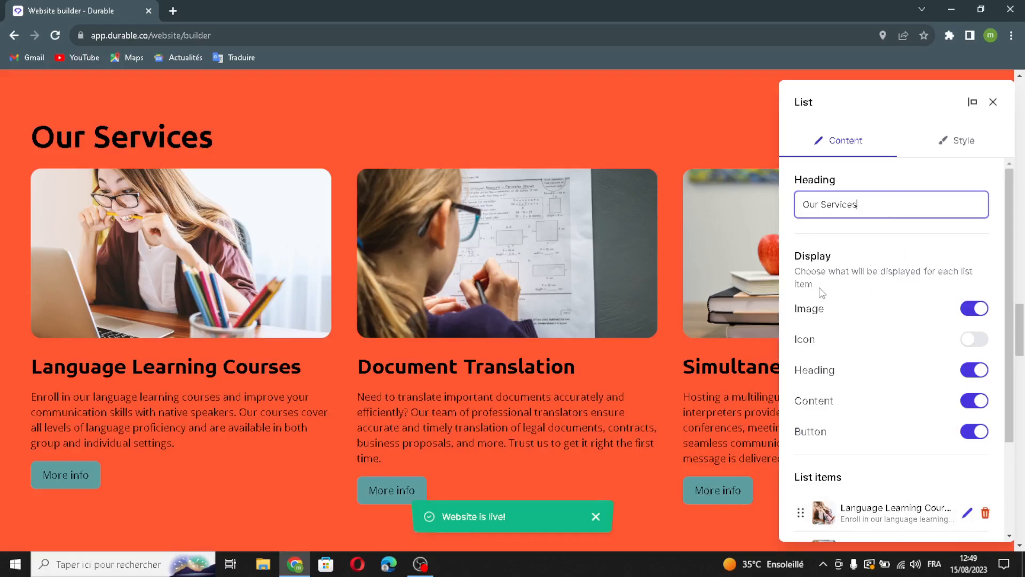
{"action": "left_click_drag", "start_coordinate": [841, 271], "coordinate": [886, 297]}
{"action": "left_click", "coordinate": [881, 298]}
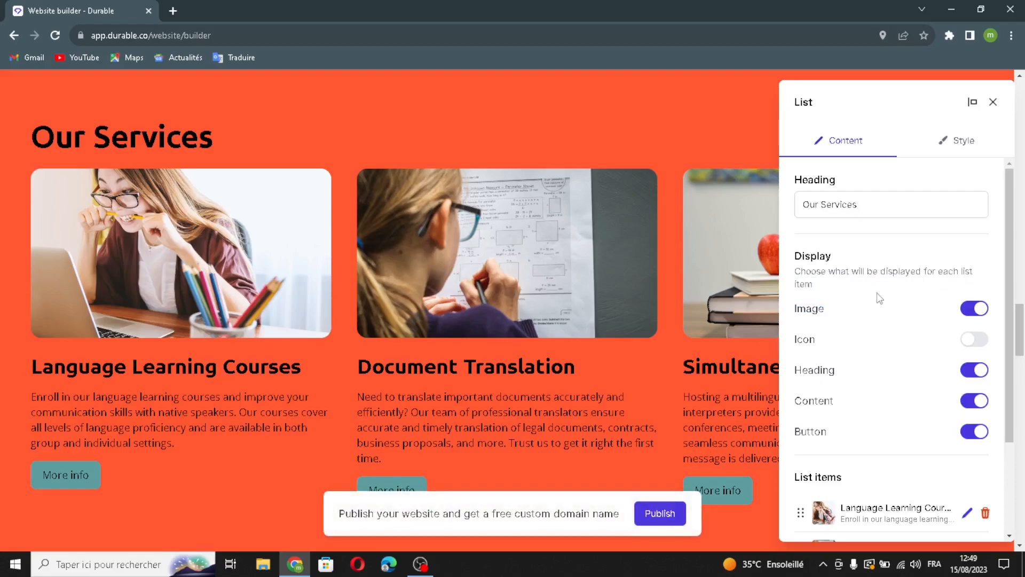
{"action": "scroll", "coordinate": [874, 355], "scroll_direction": "down", "scroll_amount": 2}
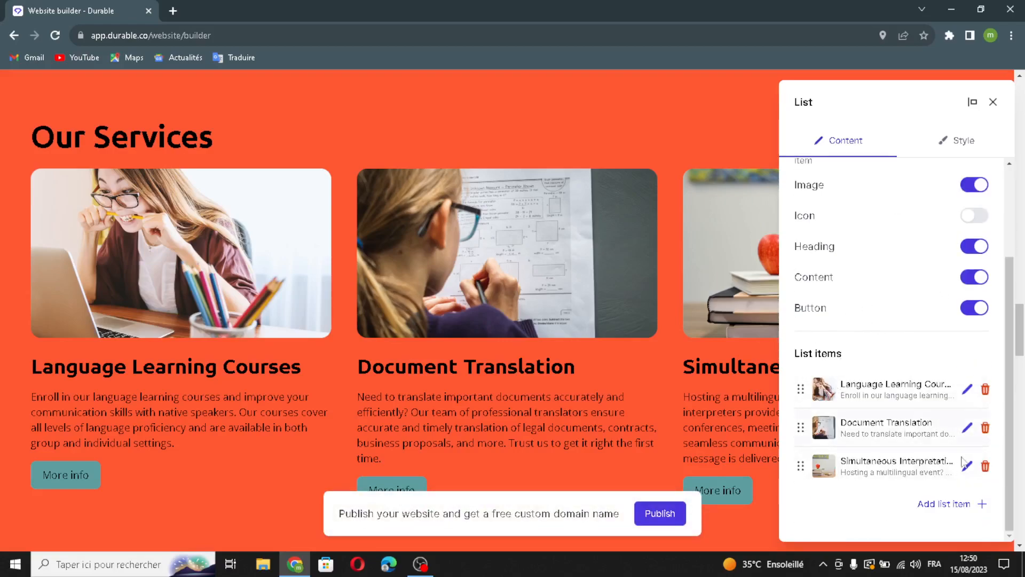
{"action": "left_click", "coordinate": [944, 505]}
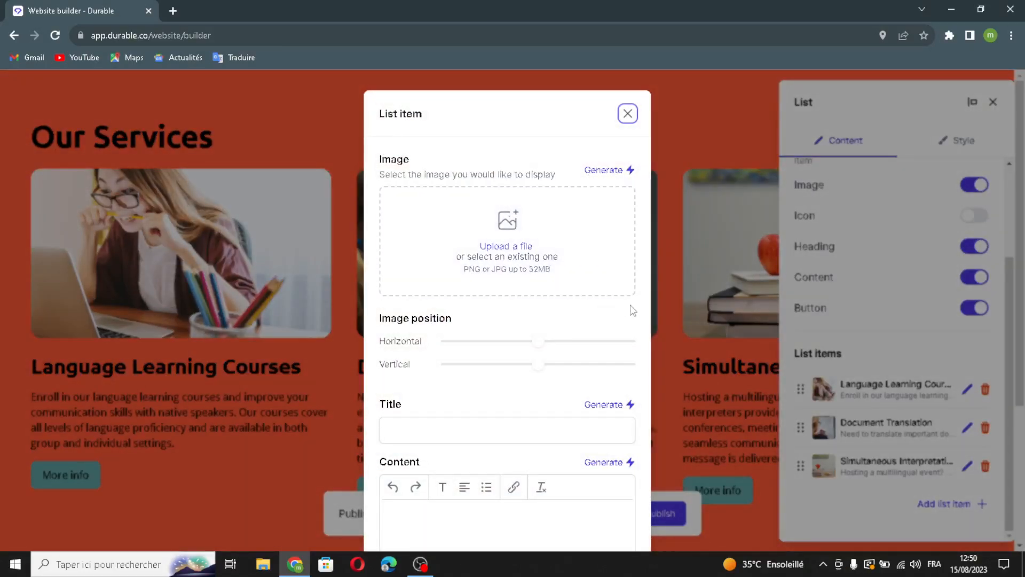
Generate the new service item's image, title and content with AI, and save both the item and the list
{"action": "left_click", "coordinate": [613, 171]}
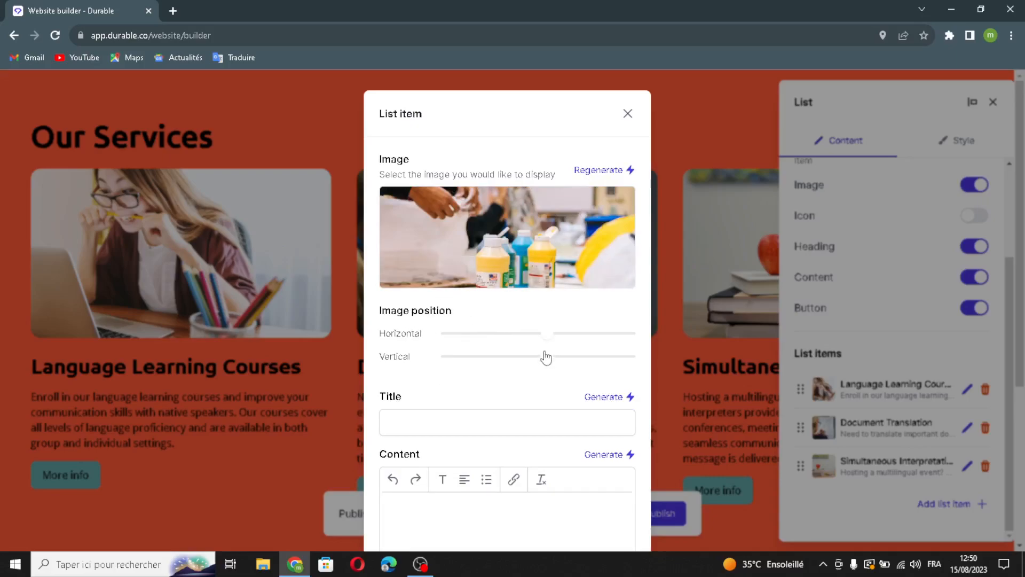
{"action": "scroll", "coordinate": [325, 371], "scroll_direction": "down", "scroll_amount": 2}
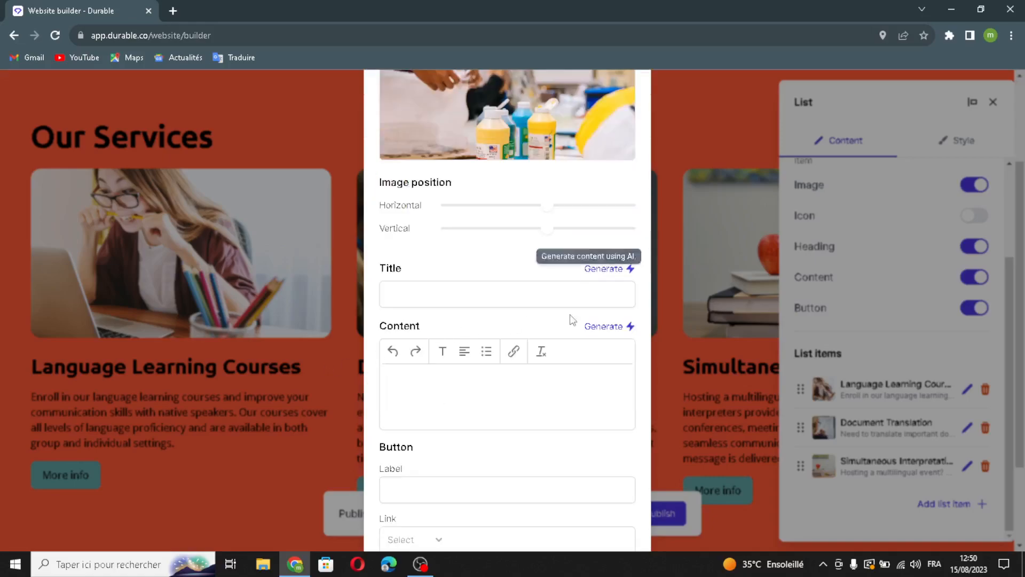
{"action": "left_click", "coordinate": [595, 271]}
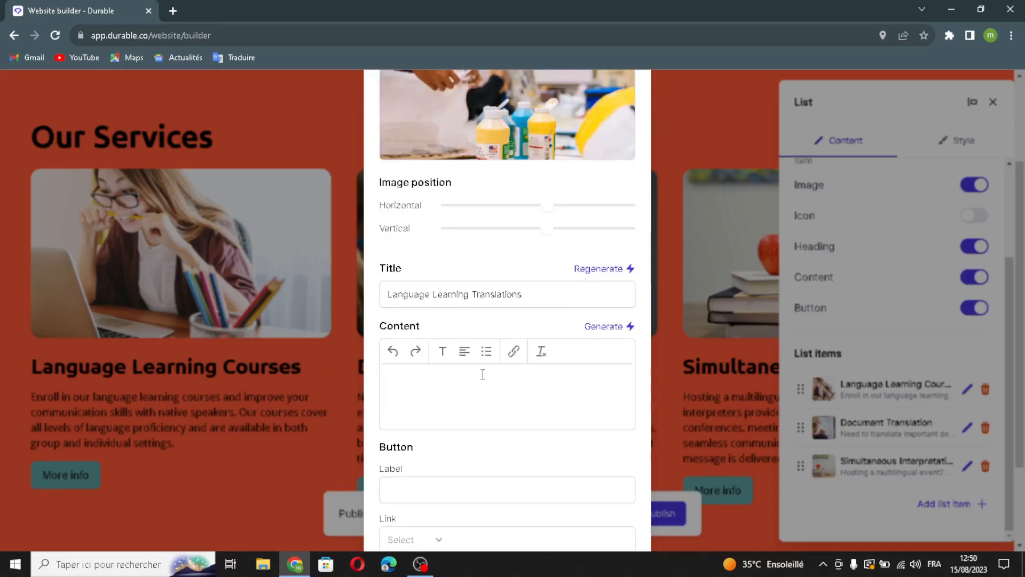
{"action": "left_click", "coordinate": [586, 328]}
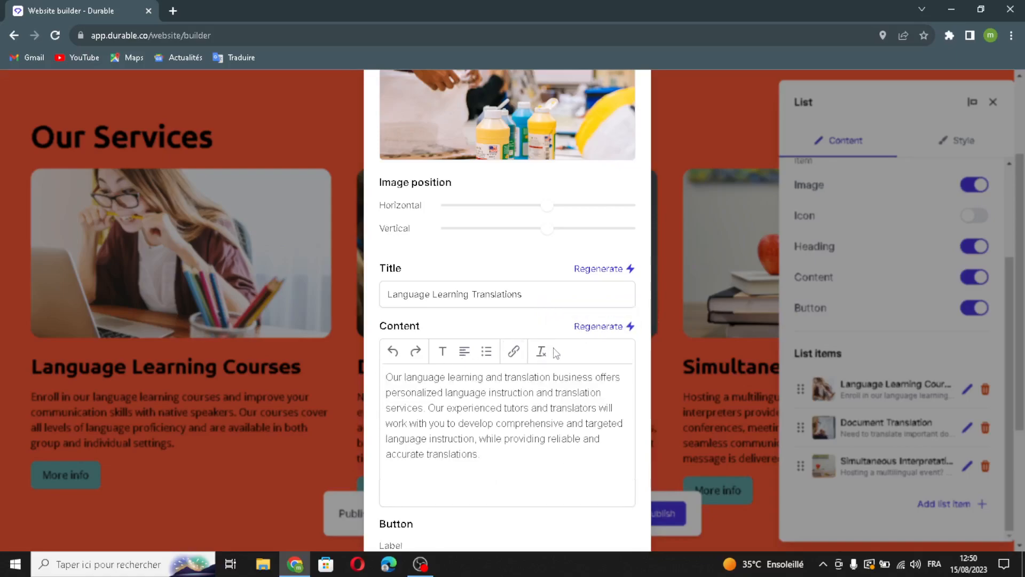
{"action": "scroll", "coordinate": [518, 379], "scroll_direction": "down", "scroll_amount": 3}
{"action": "left_click", "coordinate": [403, 369]}
{"action": "left_click", "coordinate": [462, 429]}
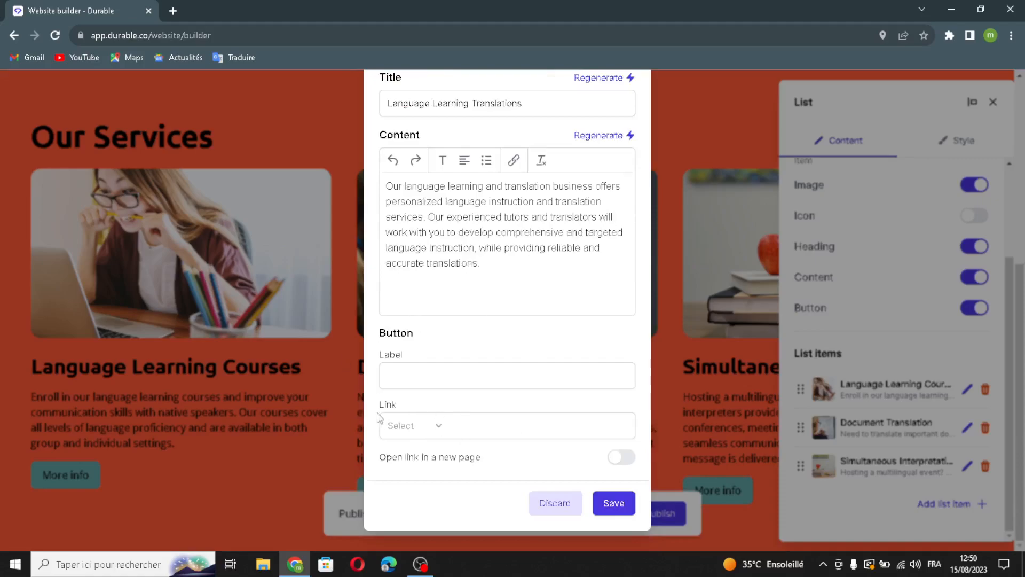
{"action": "left_click", "coordinate": [607, 504]}
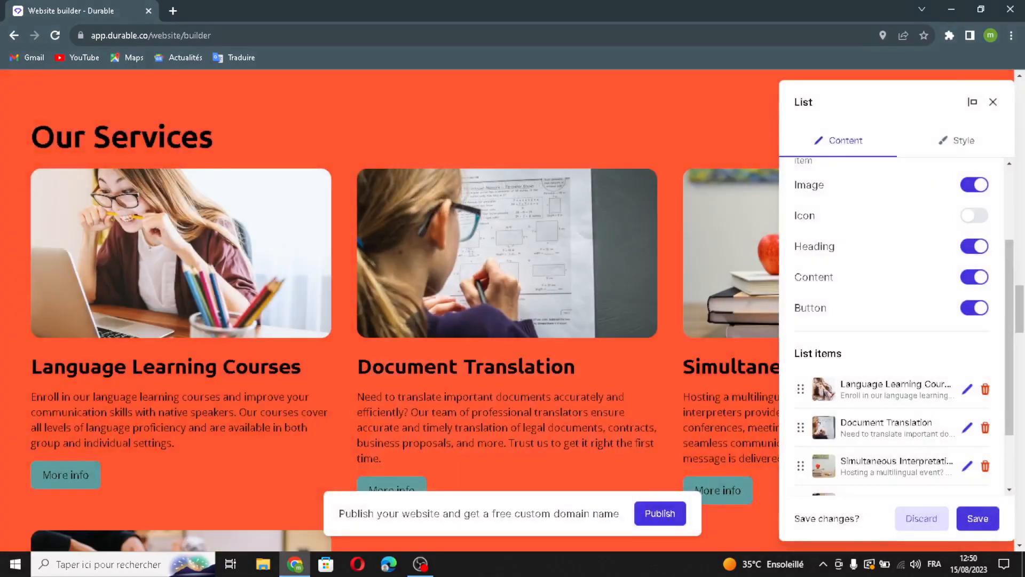
{"action": "left_click", "coordinate": [988, 525]}
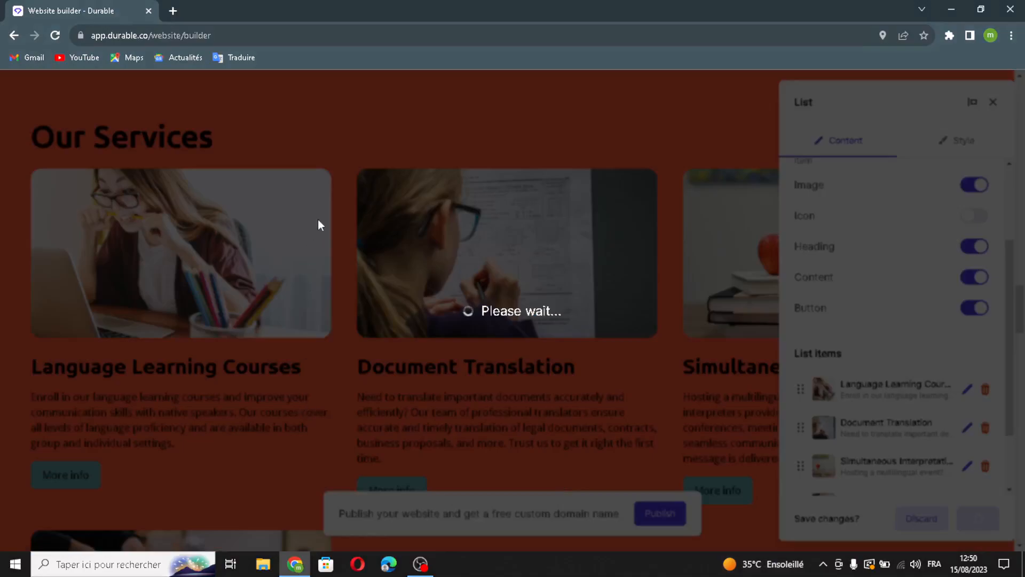
Add a testimonial with an AI-generated quote and author name to the testimonials section and save the changes
{"action": "scroll", "coordinate": [398, 247], "scroll_direction": "down", "scroll_amount": 7}
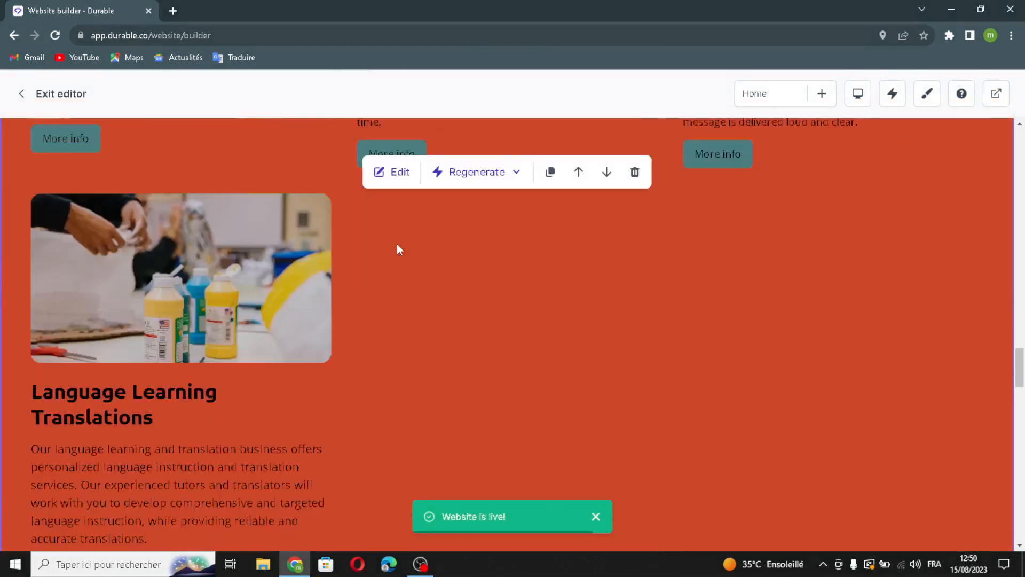
{"action": "scroll", "coordinate": [397, 246], "scroll_direction": "down", "scroll_amount": 8}
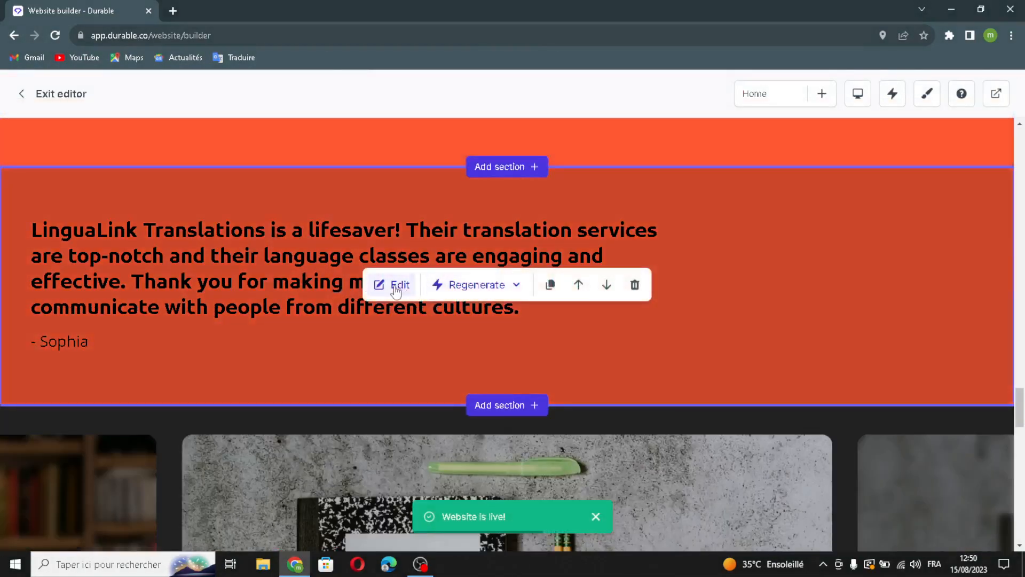
{"action": "left_click", "coordinate": [395, 286]}
{"action": "left_click", "coordinate": [933, 229]}
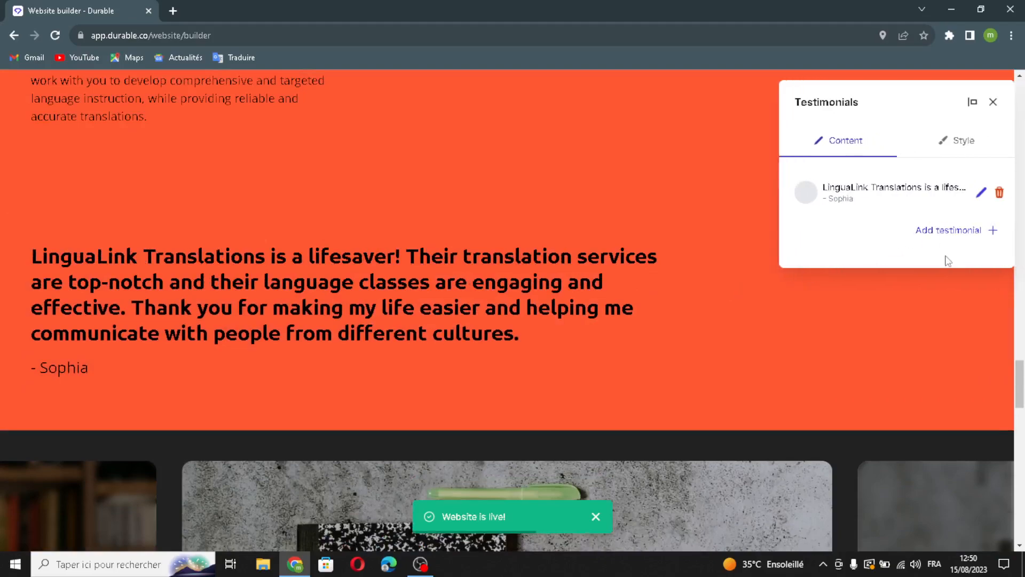
{"action": "left_click", "coordinate": [513, 234]}
{"action": "left_click", "coordinate": [598, 203]}
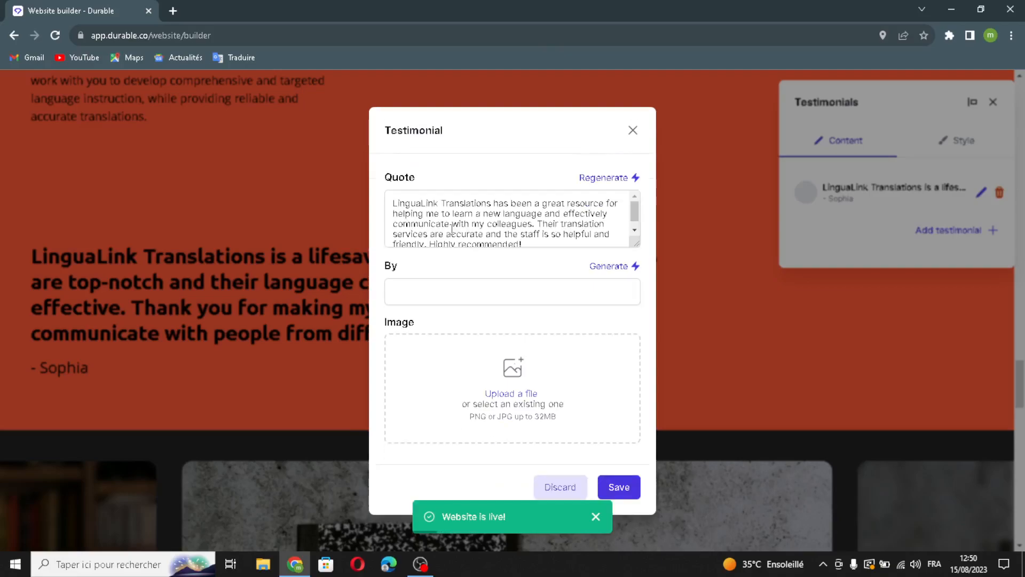
{"action": "left_click", "coordinate": [602, 266]}
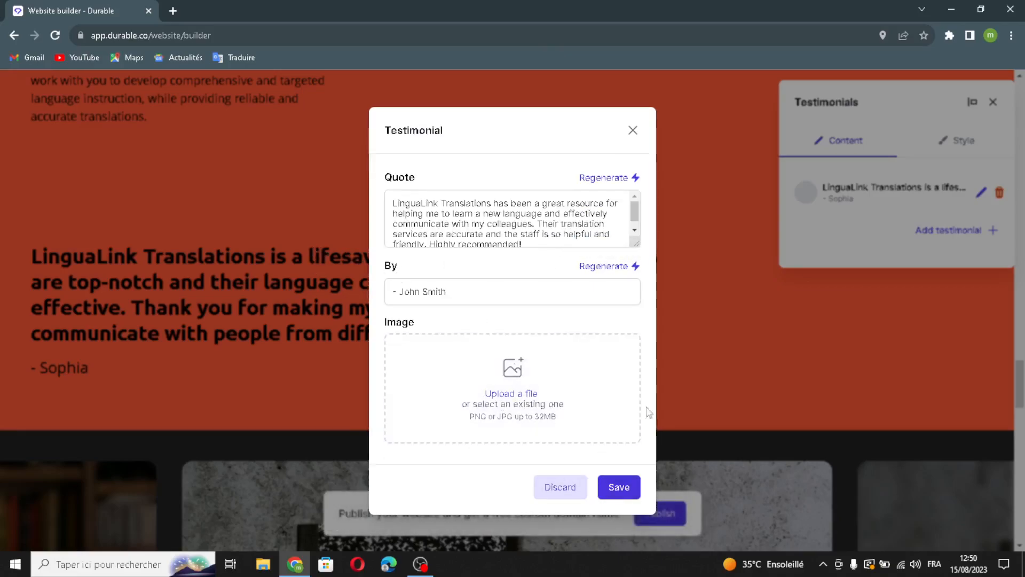
{"action": "left_click", "coordinate": [620, 487]}
{"action": "left_click", "coordinate": [977, 330]}
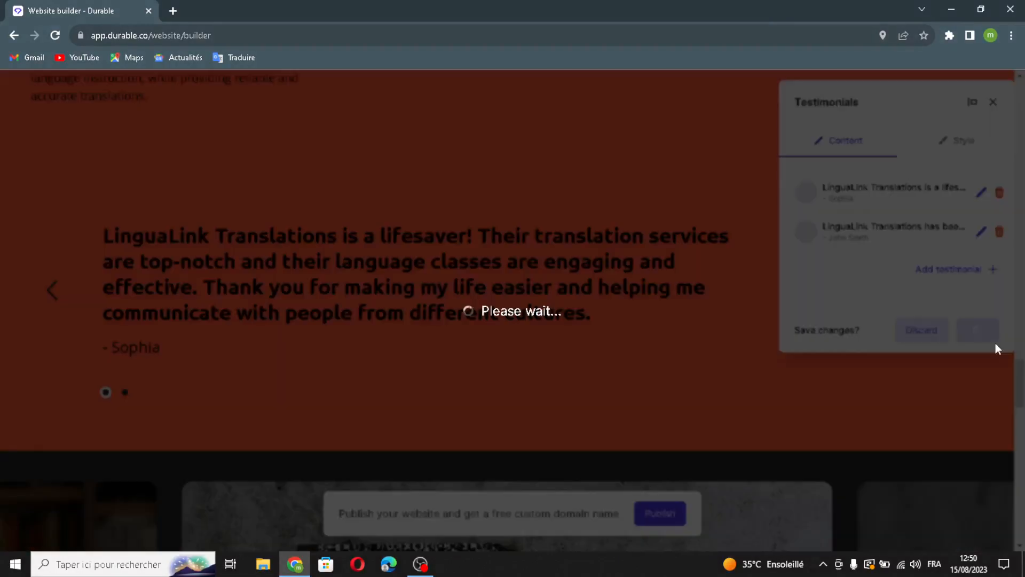
Open the gallery section with the composition book for editing and generate an additional image with AI
{"action": "scroll", "coordinate": [602, 406], "scroll_direction": "down", "scroll_amount": 7}
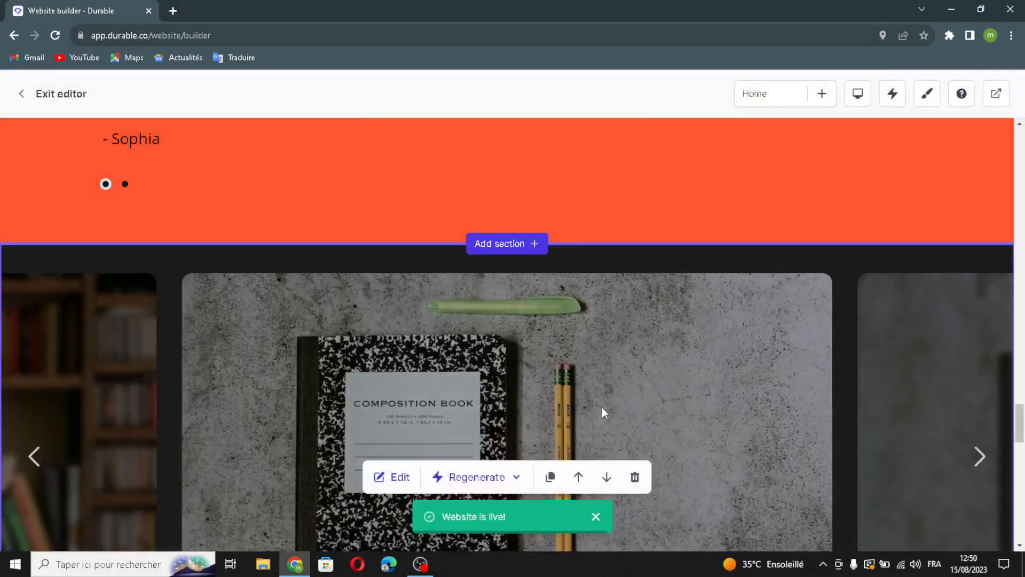
{"action": "scroll", "coordinate": [601, 407], "scroll_direction": "down", "scroll_amount": 2}
{"action": "scroll", "coordinate": [601, 407], "scroll_direction": "up", "scroll_amount": 1}
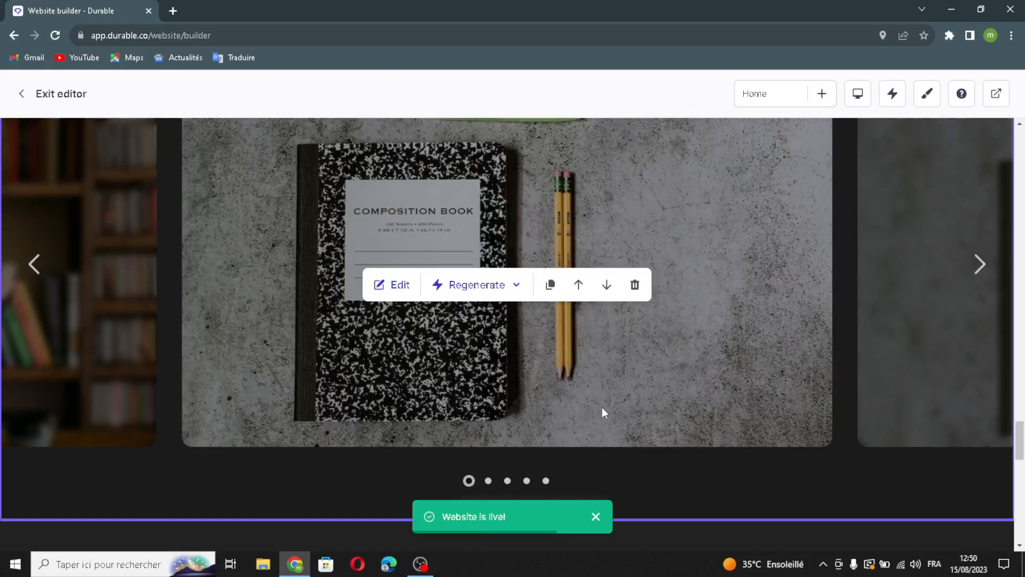
{"action": "scroll", "coordinate": [601, 407], "scroll_direction": "up", "scroll_amount": 1}
{"action": "left_click", "coordinate": [379, 349]}
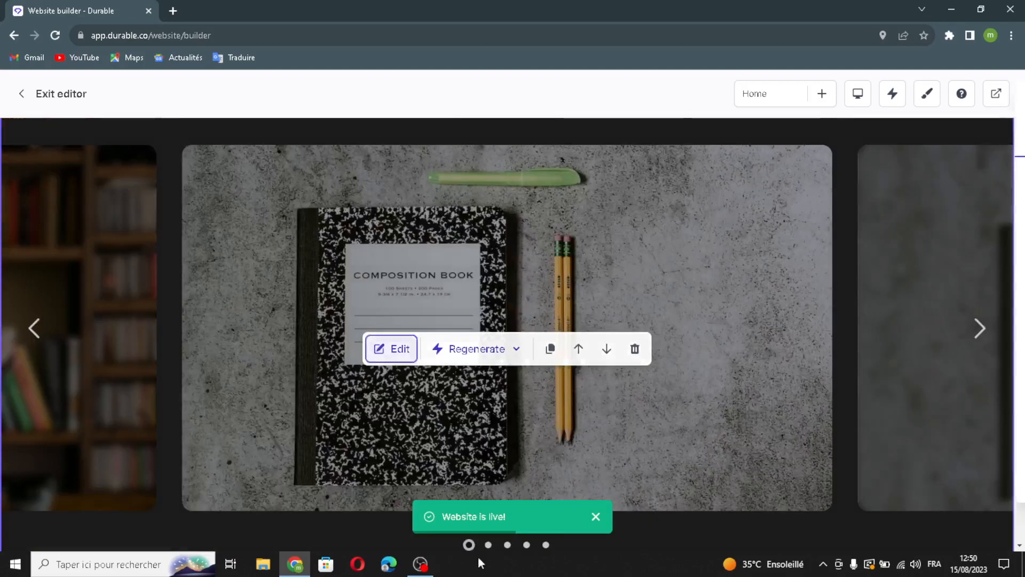
{"action": "left_click", "coordinate": [893, 204]}
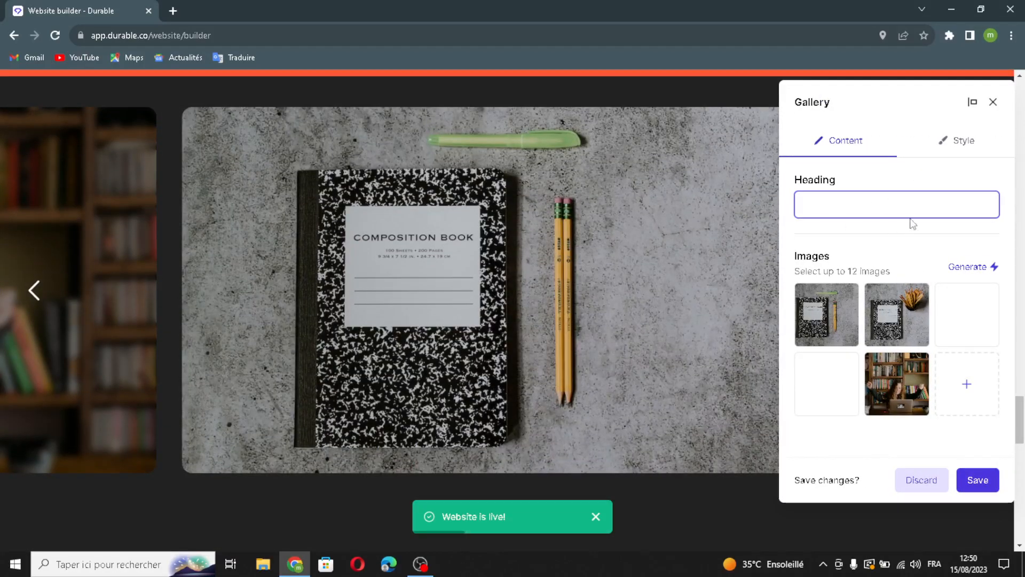
{"action": "left_click", "coordinate": [966, 267]}
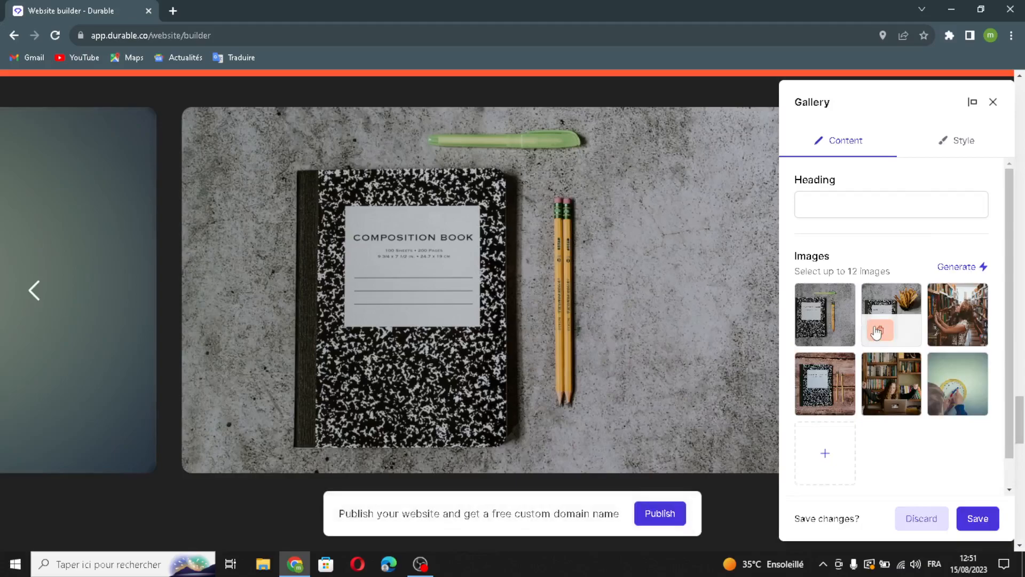
Find a "language learning" picture through Google Images in a new browser tab and upload the ESL Brains "LANGUAGE" illustration to the gallery
{"action": "left_click", "coordinate": [846, 479]}
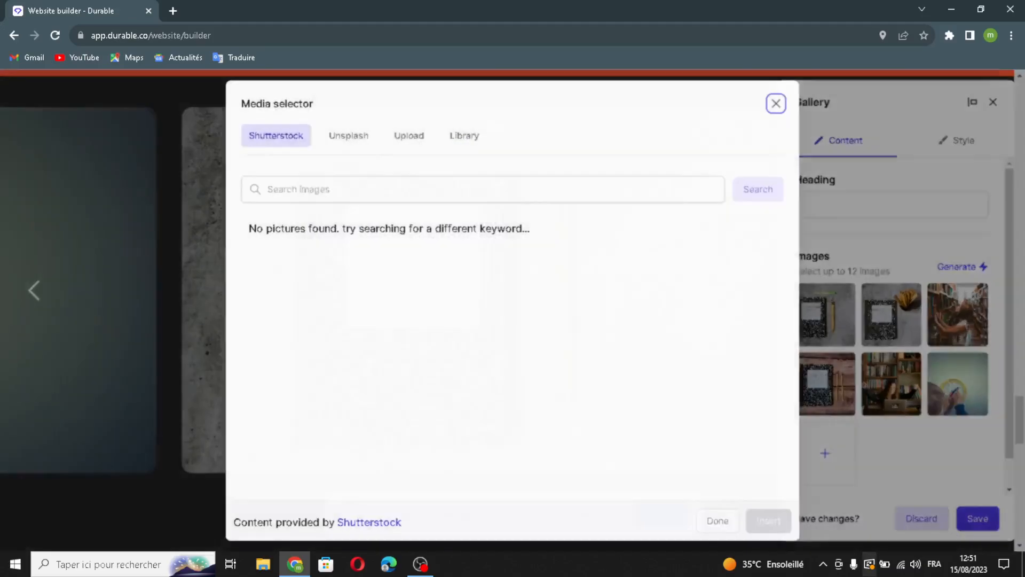
{"action": "left_click", "coordinate": [396, 139]}
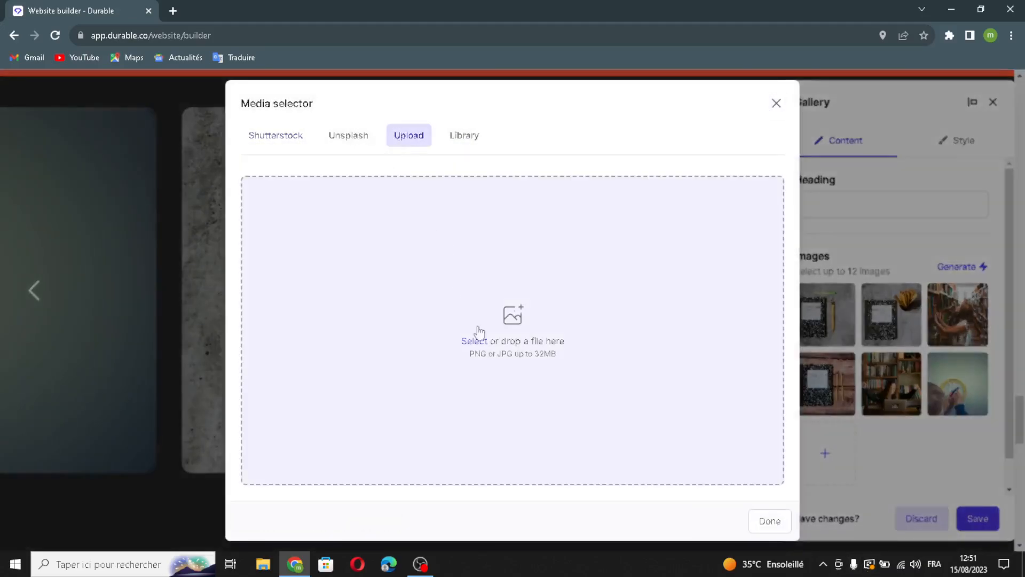
{"action": "left_click", "coordinate": [176, 13]}
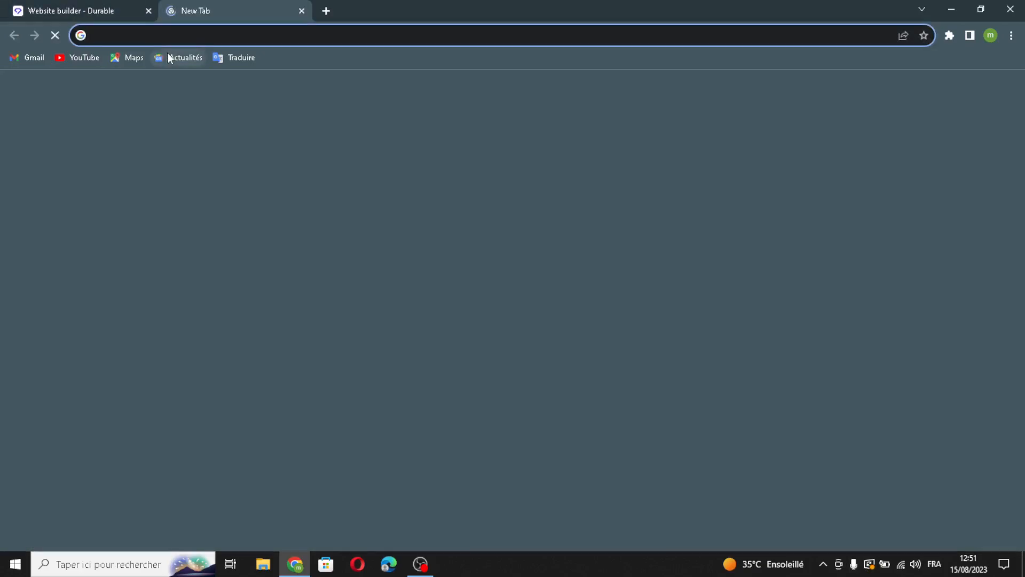
{"action": "type", "text": "langua"}
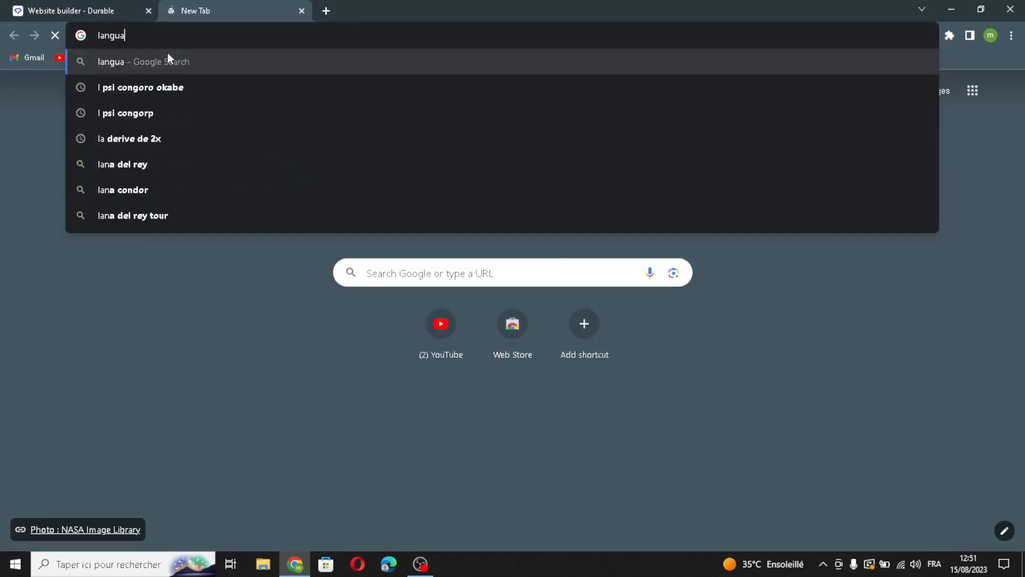
{"action": "type", "text": "ge learning"}
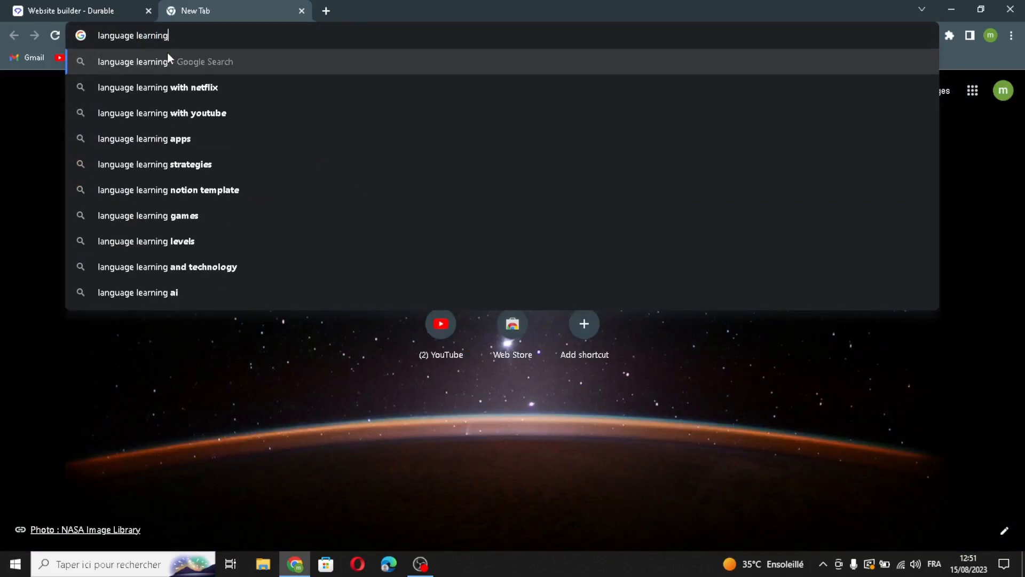
{"action": "key", "text": "Return"}
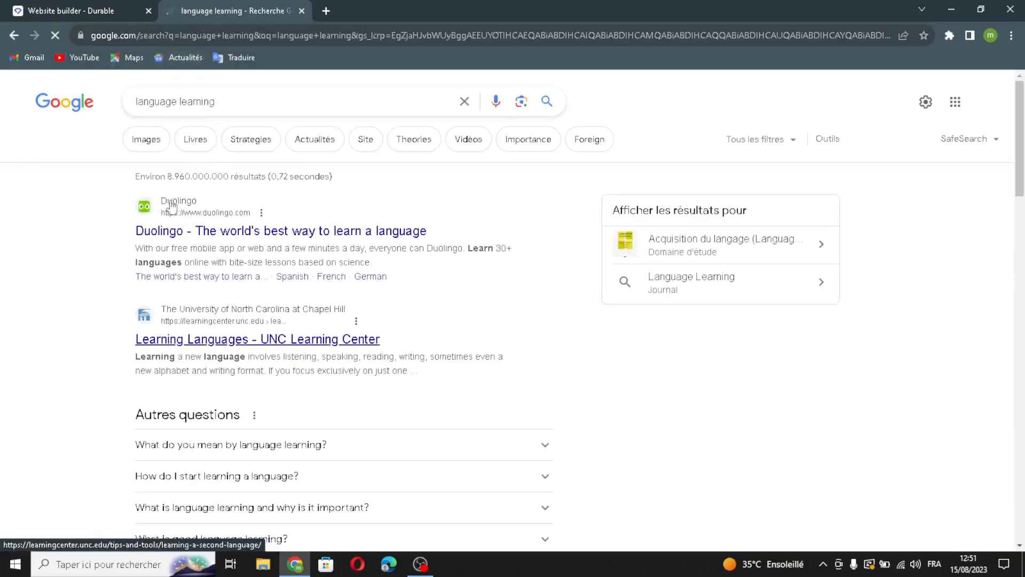
{"action": "left_click", "coordinate": [159, 148]}
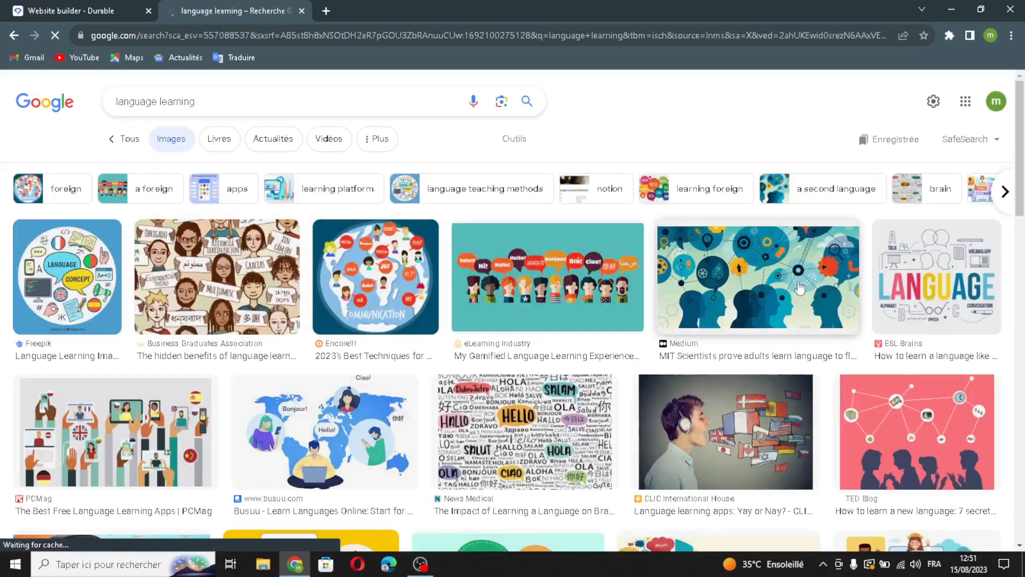
{"action": "left_click_drag", "start_coordinate": [939, 293], "coordinate": [245, 5]}
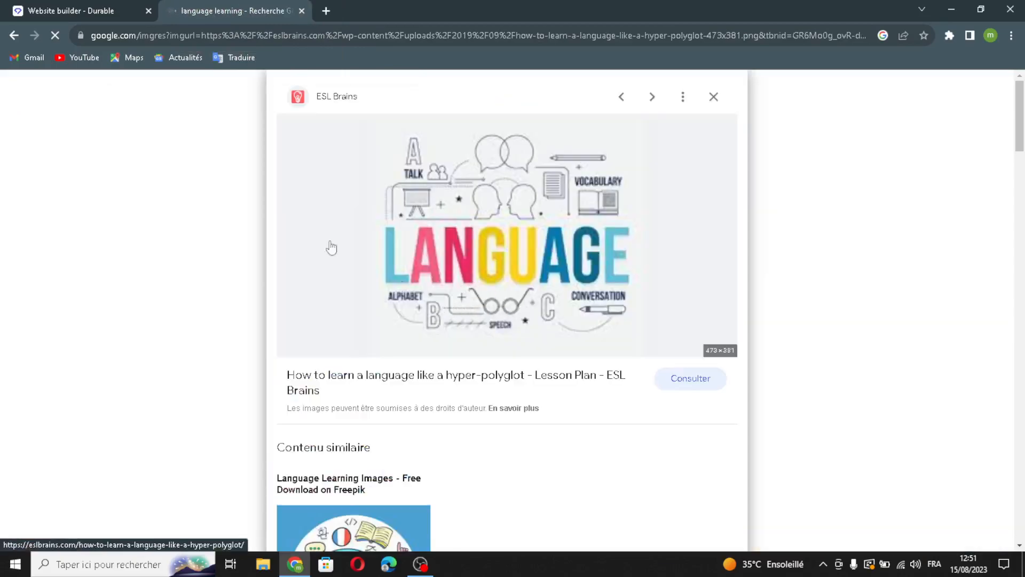
{"action": "left_click_drag", "start_coordinate": [332, 248], "coordinate": [515, 348]}
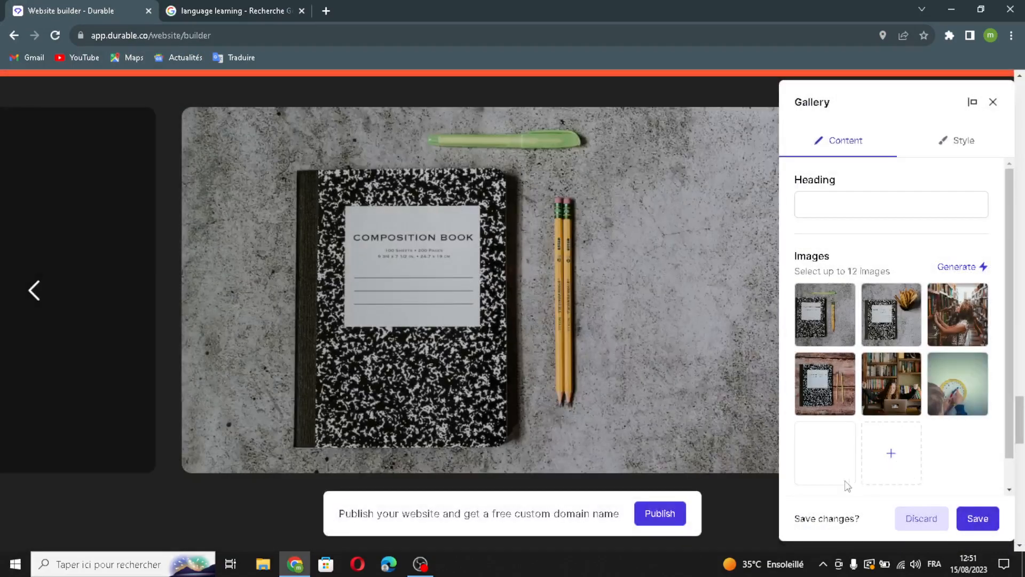
Insert a Shutterstock image from the "language learning and translation" results into the gallery and save the section
{"action": "left_click", "coordinate": [847, 481]}
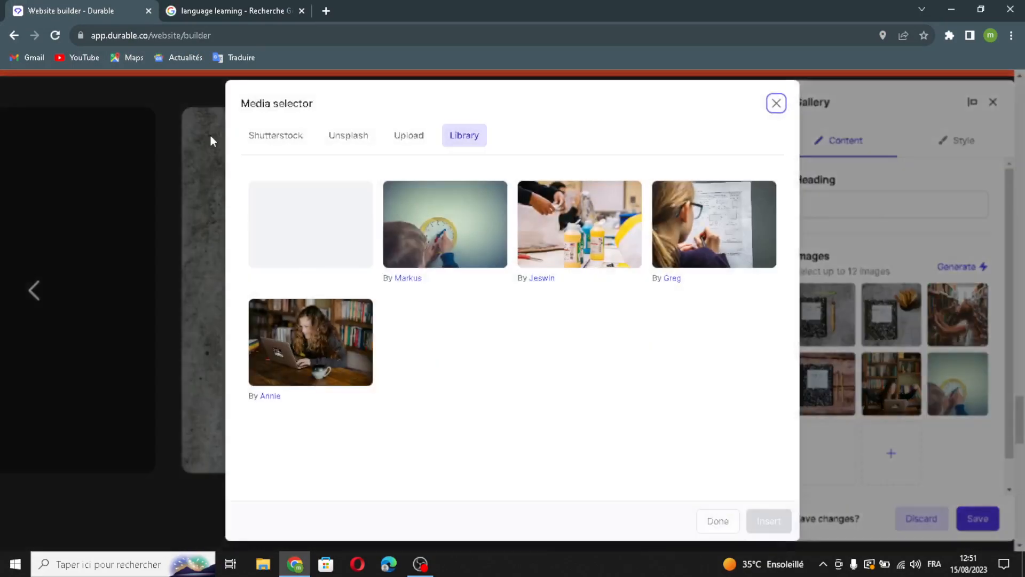
{"action": "left_click", "coordinate": [270, 138]}
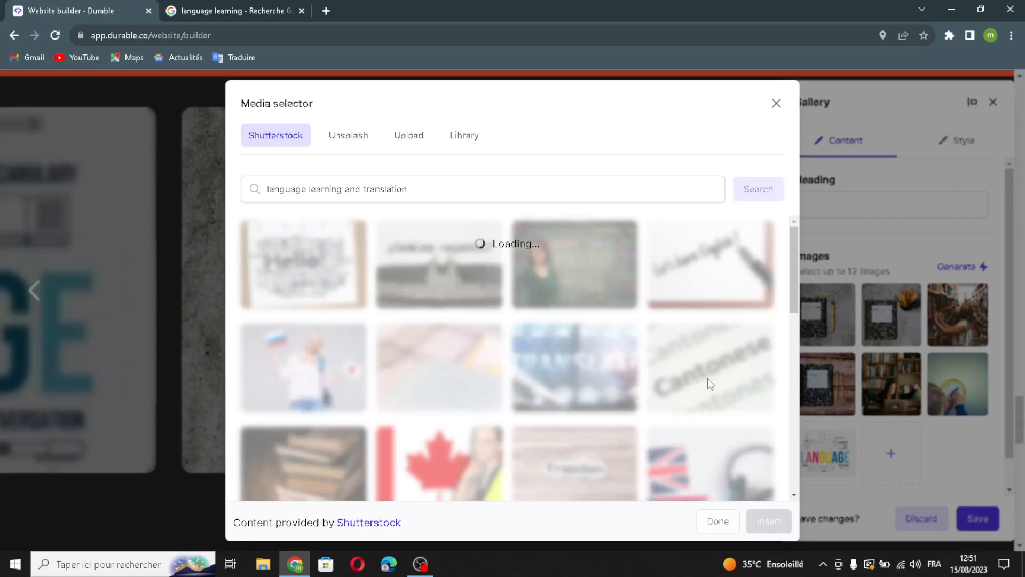
{"action": "left_click", "coordinate": [307, 293]}
{"action": "left_click", "coordinate": [769, 521]}
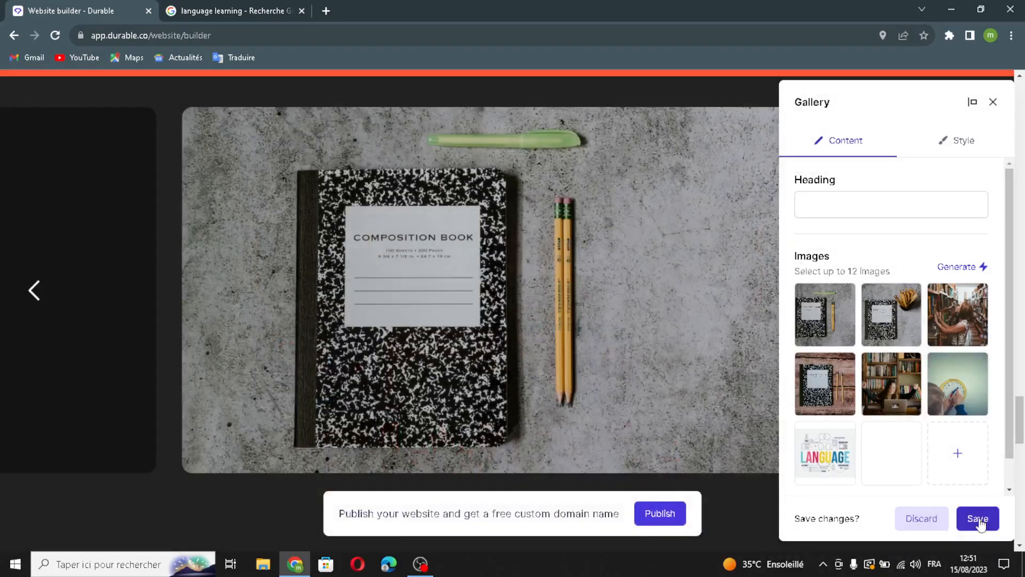
{"action": "left_click", "coordinate": [979, 518]}
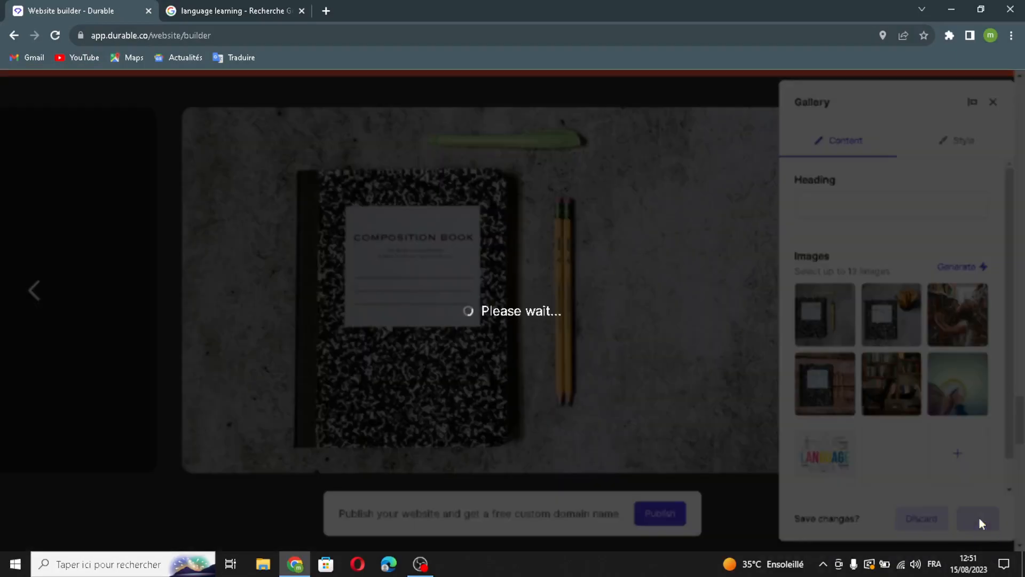
Open the Location section below the gallery for editing and examine its heading and business address fields
{"action": "scroll", "coordinate": [597, 392], "scroll_direction": "down", "scroll_amount": 8}
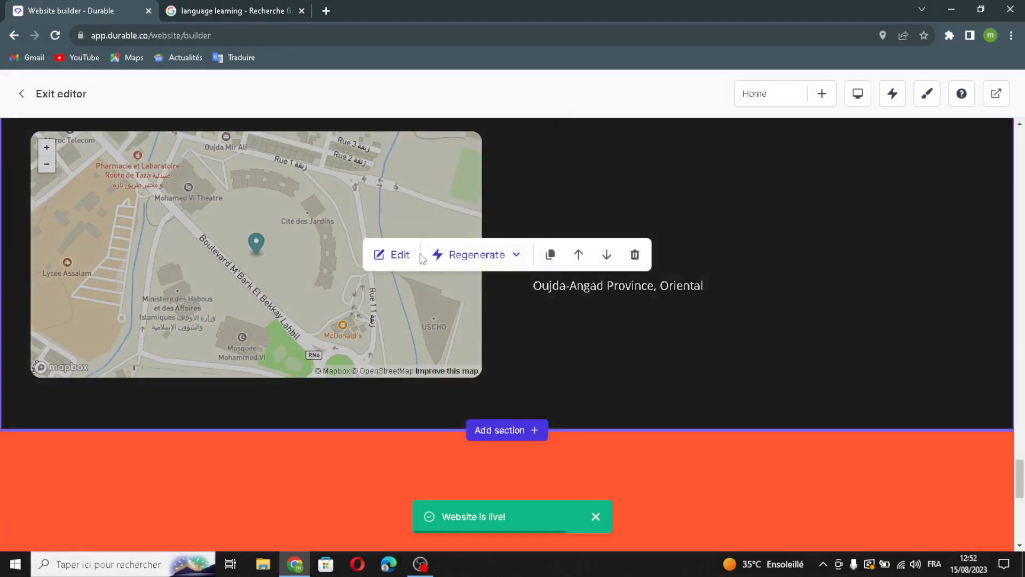
{"action": "left_click", "coordinate": [407, 254]}
{"action": "left_click", "coordinate": [862, 205]}
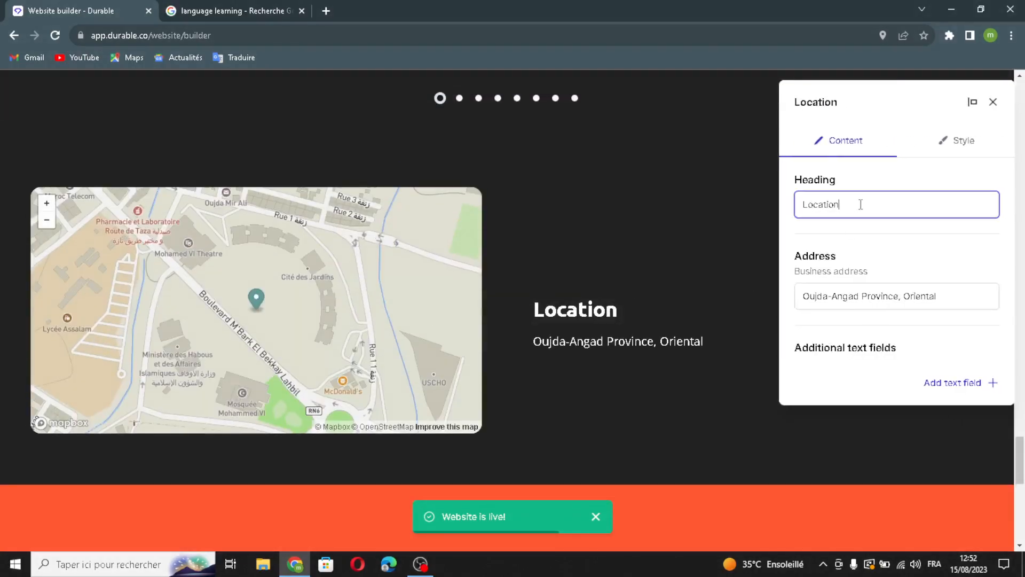
{"action": "triple_click", "coordinate": [963, 301]}
{"action": "left_click", "coordinate": [963, 302]}
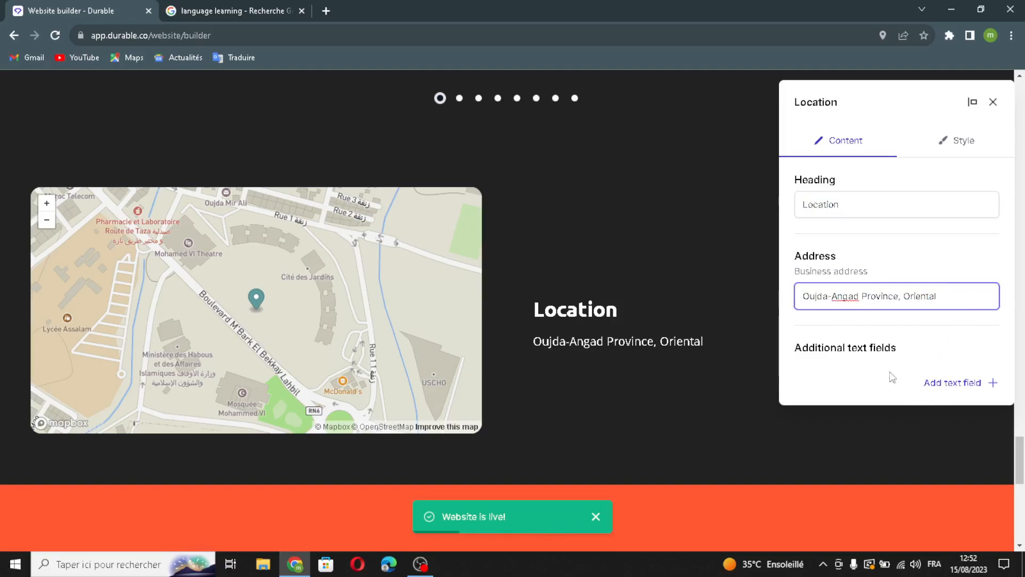
Look at the title and content fields offered for an additional location text field, and close the Location settings without adding one
{"action": "left_click", "coordinate": [954, 384]}
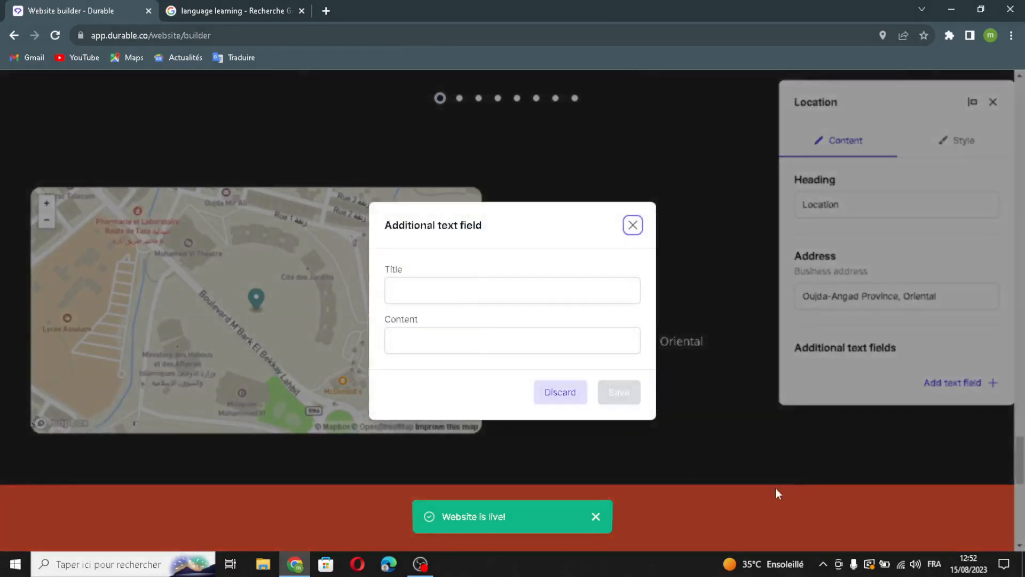
{"action": "left_click", "coordinate": [511, 291]}
{"action": "left_click", "coordinate": [455, 348]}
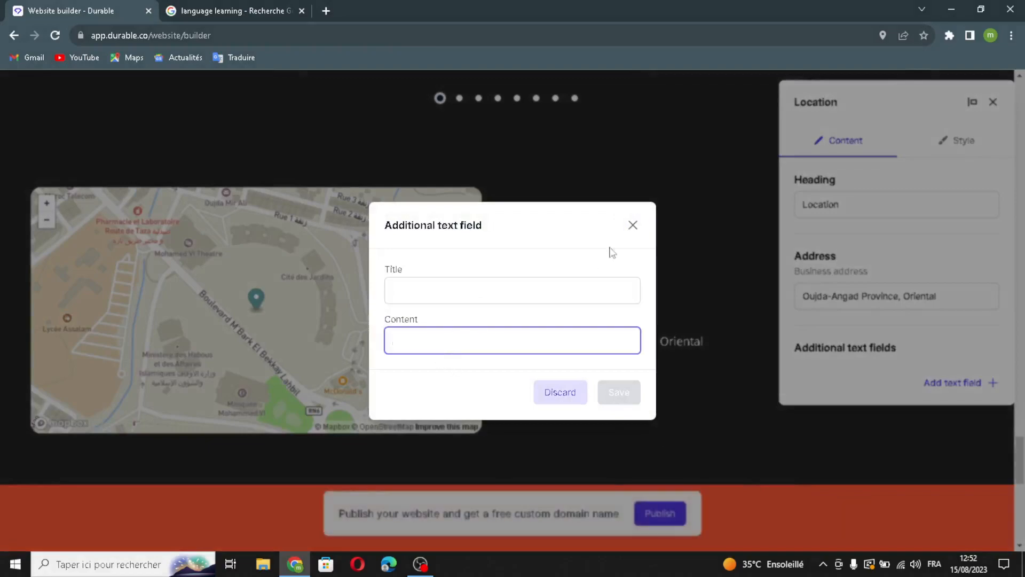
{"action": "left_click", "coordinate": [632, 226]}
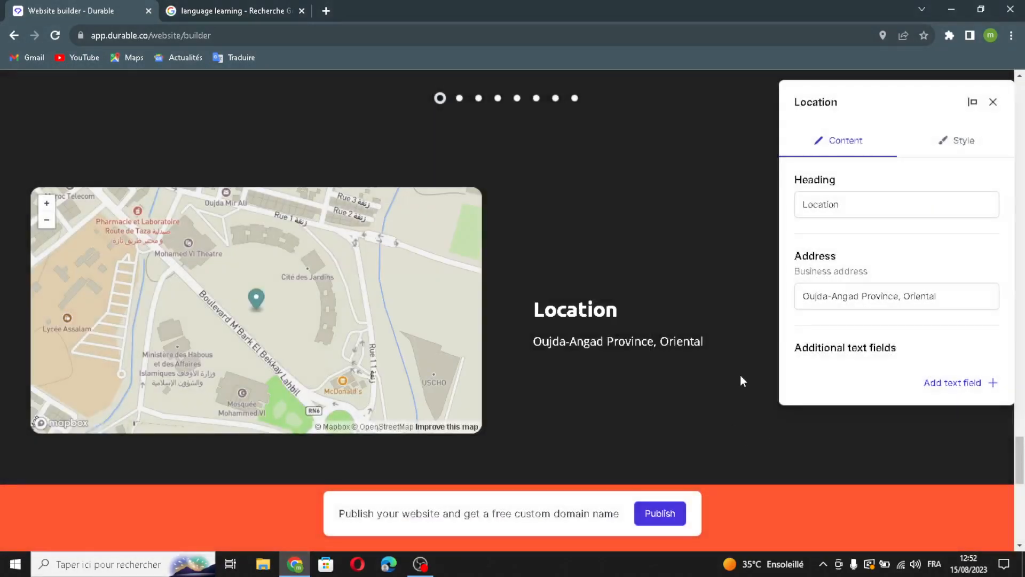
{"action": "left_click", "coordinate": [993, 100]}
Open the contact form section for editing and regenerate its heading and text with AI
{"action": "scroll", "coordinate": [544, 261], "scroll_direction": "down", "scroll_amount": 5}
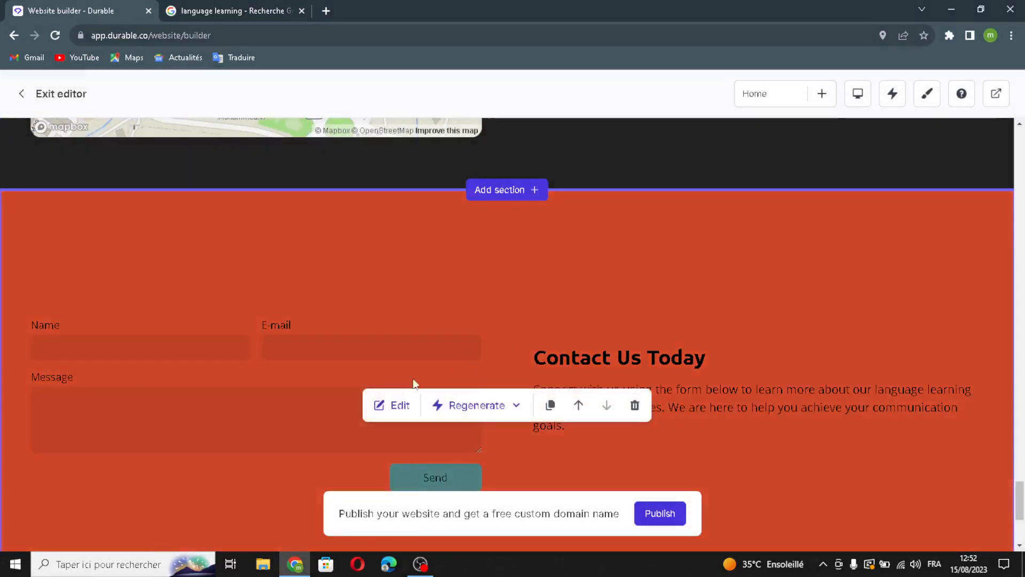
{"action": "left_click", "coordinate": [391, 405]}
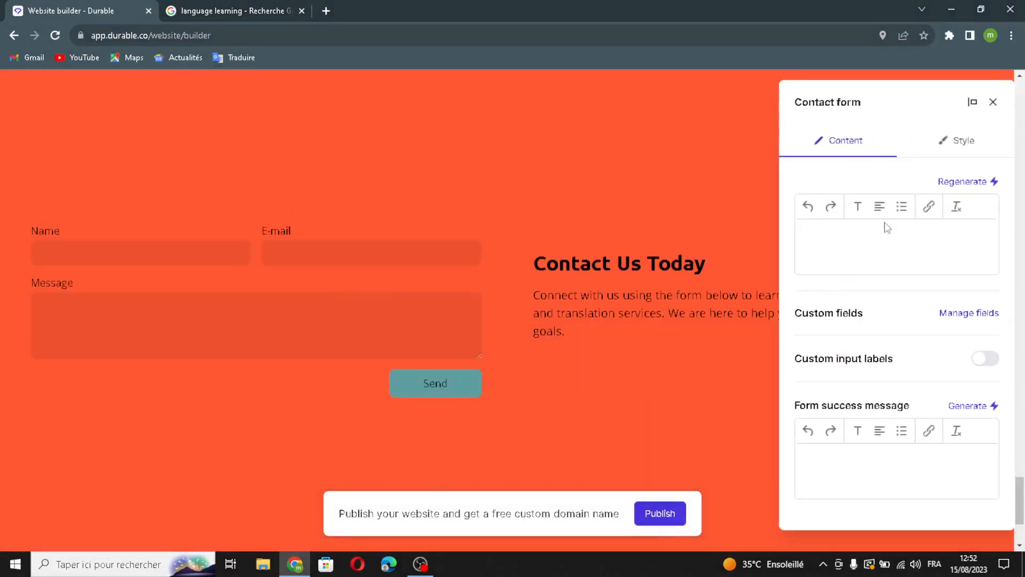
{"action": "left_click", "coordinate": [932, 184]}
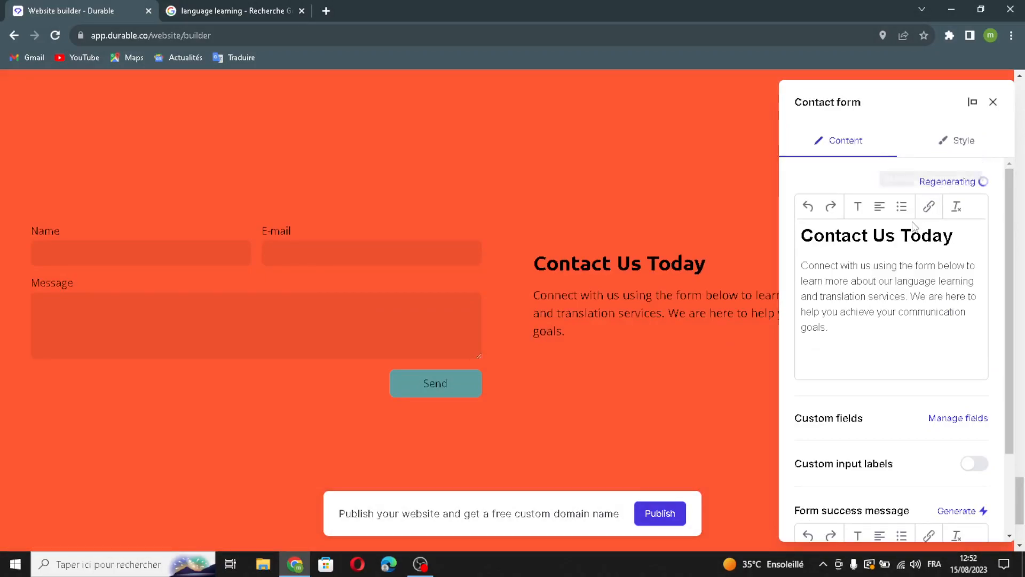
Check the contact form's custom field options and turn on custom input labels
{"action": "scroll", "coordinate": [961, 401], "scroll_direction": "down", "scroll_amount": 2}
{"action": "left_click", "coordinate": [958, 314]}
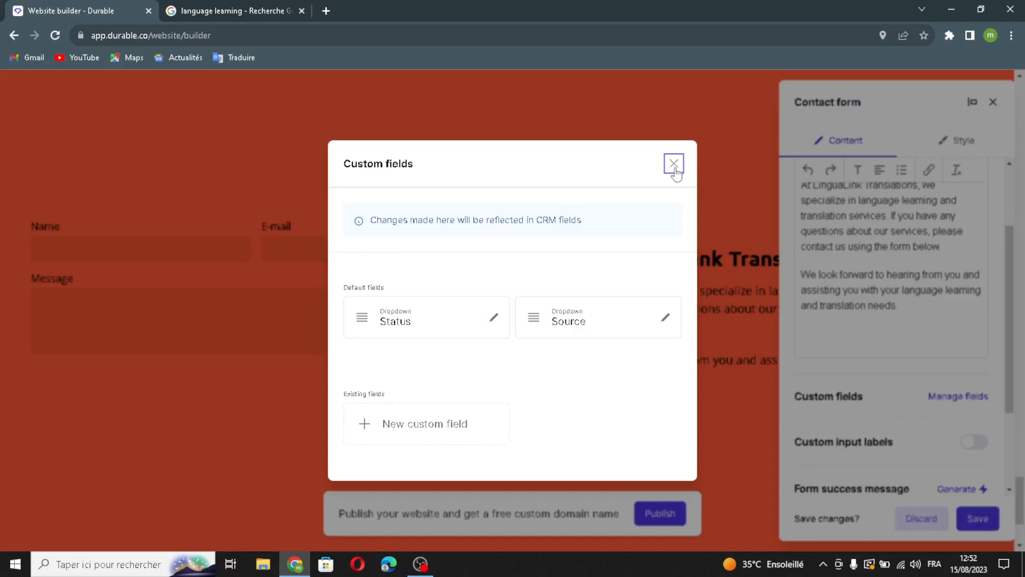
{"action": "left_click", "coordinate": [674, 163]}
{"action": "scroll", "coordinate": [961, 412], "scroll_direction": "down", "scroll_amount": 2}
{"action": "left_click", "coordinate": [973, 314]}
{"action": "scroll", "coordinate": [865, 381], "scroll_direction": "down", "scroll_amount": 2}
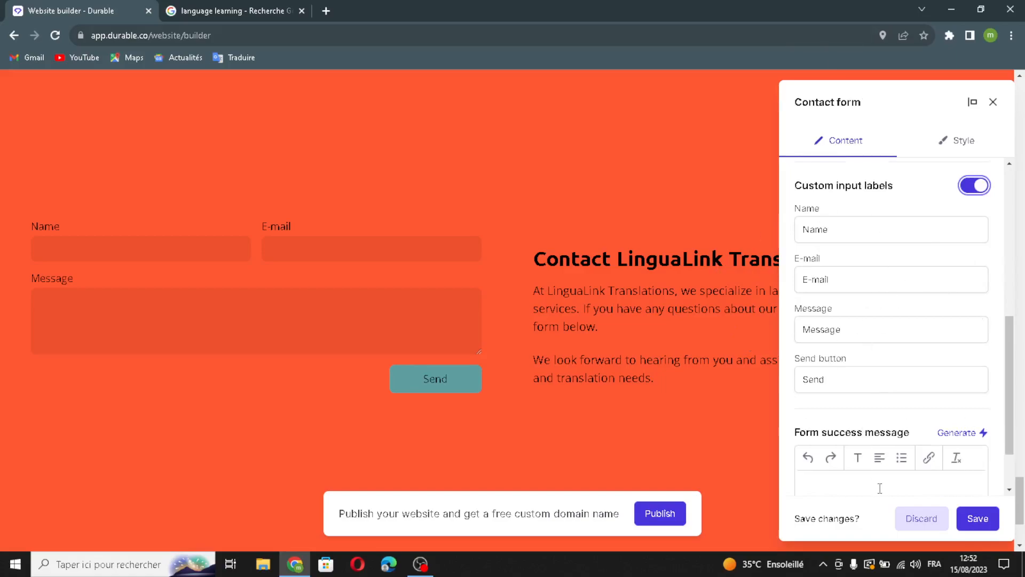
Generate the contact form's success message with AI and save the section
{"action": "scroll", "coordinate": [880, 488], "scroll_direction": "down", "scroll_amount": 2}
{"action": "left_click", "coordinate": [956, 361]}
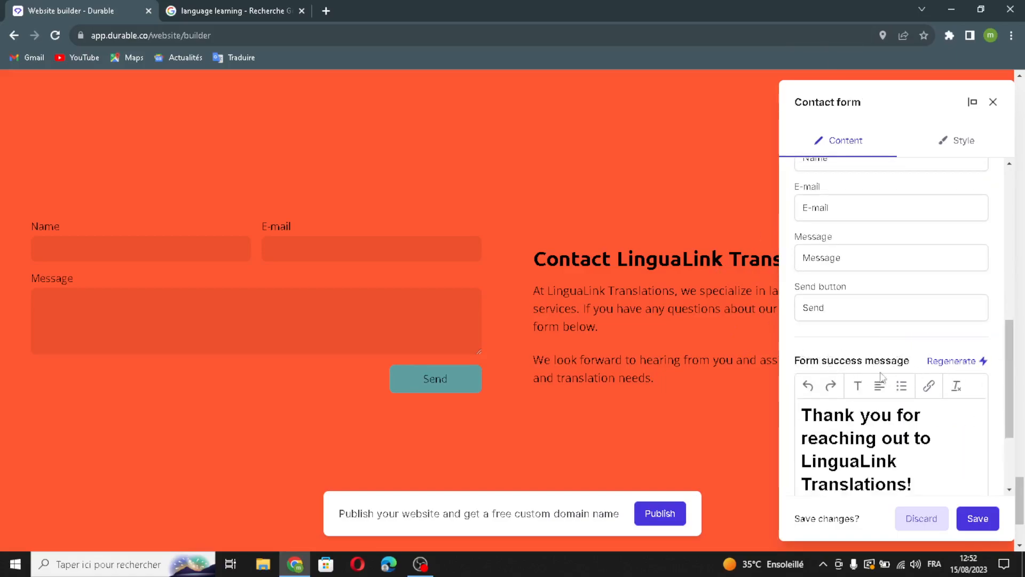
{"action": "scroll", "coordinate": [905, 446], "scroll_direction": "down", "scroll_amount": 3}
{"action": "left_click", "coordinate": [977, 517]}
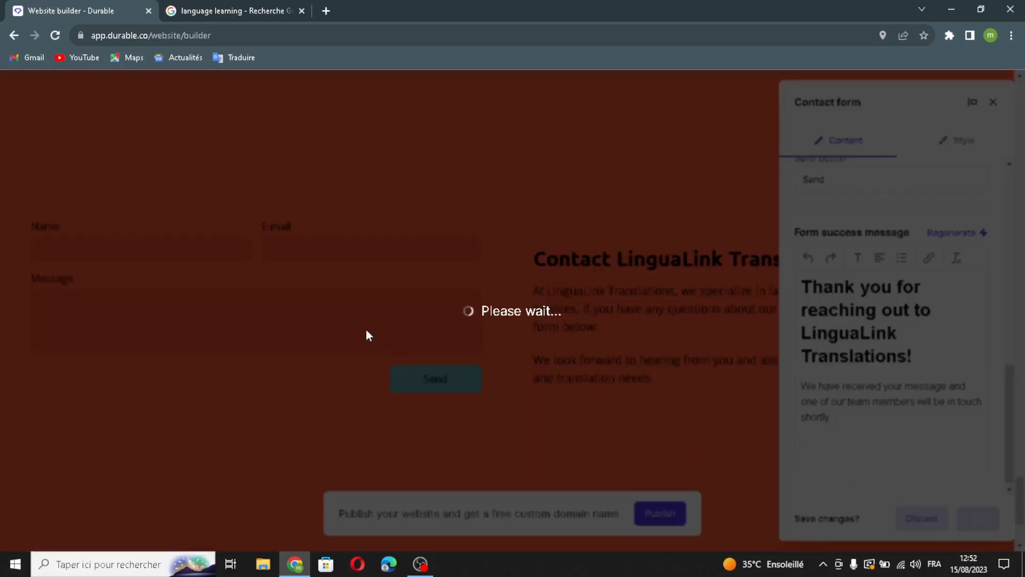
Open the footer for editing, turn on its logo option, and check the logo source choices and additional details field
{"action": "scroll", "coordinate": [366, 329], "scroll_direction": "down", "scroll_amount": 3}
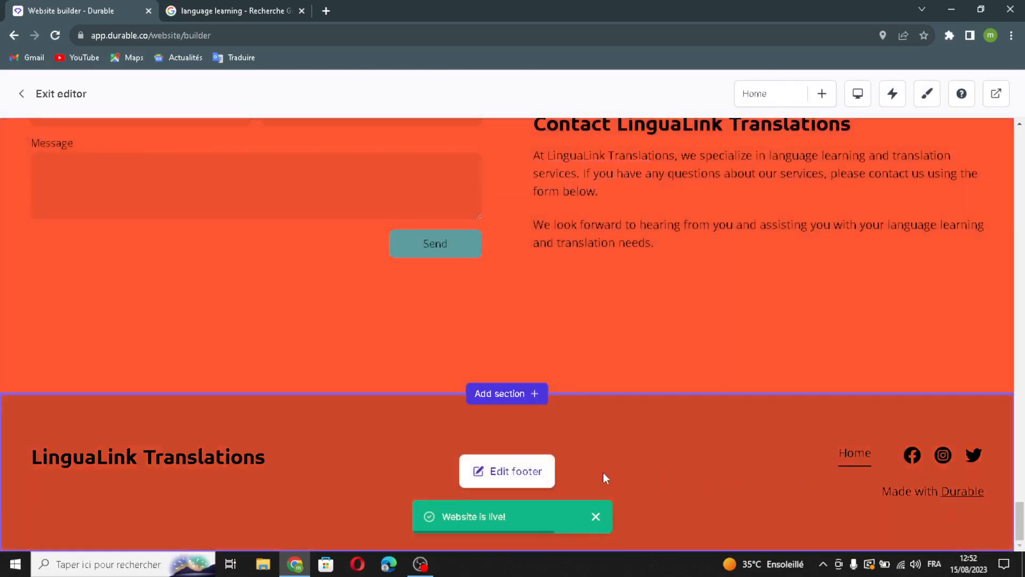
{"action": "left_click", "coordinate": [523, 472]}
{"action": "triple_click", "coordinate": [914, 274]}
{"action": "left_click", "coordinate": [933, 293]}
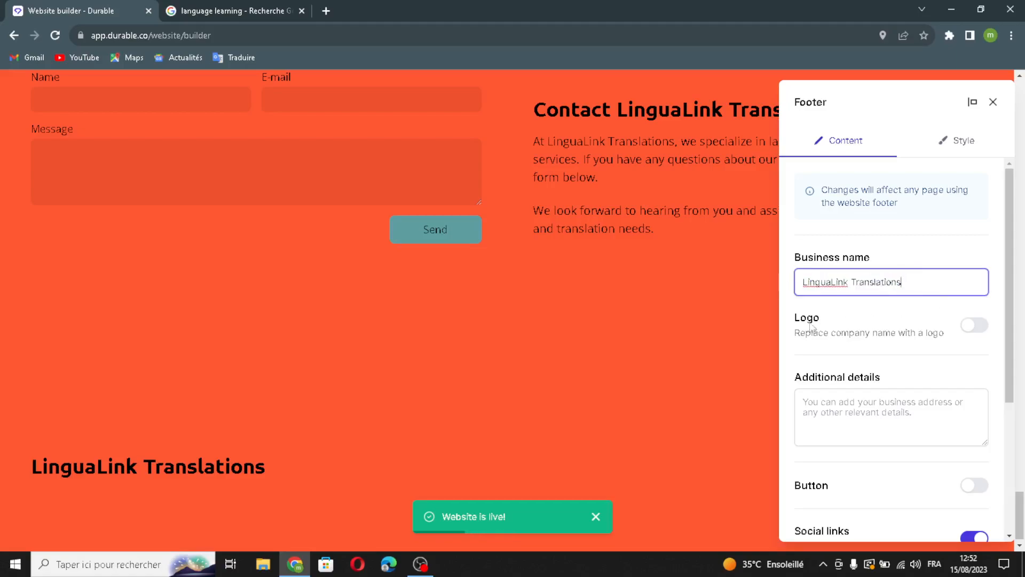
{"action": "left_click", "coordinate": [964, 328]}
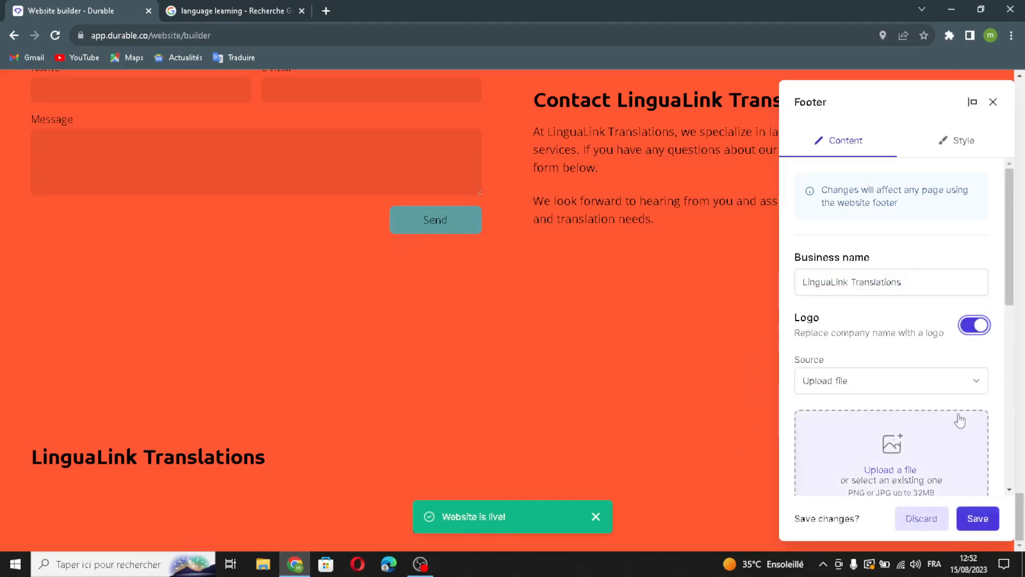
{"action": "scroll", "coordinate": [914, 374], "scroll_direction": "down", "scroll_amount": 3}
{"action": "left_click", "coordinate": [834, 188]}
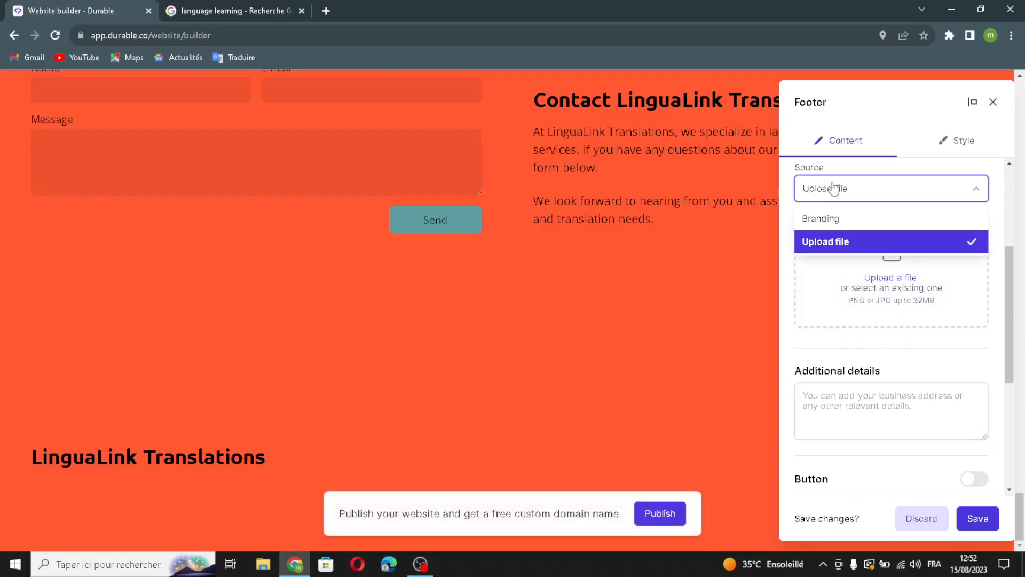
{"action": "left_click", "coordinate": [884, 406]}
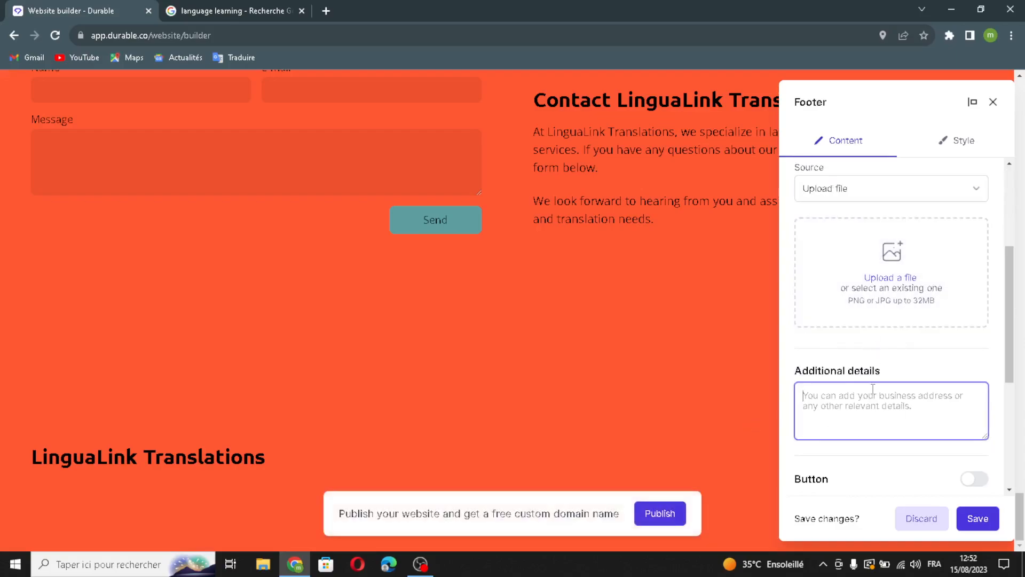
Try the footer's button option, check its label and link fields, and turn the button off again
{"action": "scroll", "coordinate": [911, 445], "scroll_direction": "down", "scroll_amount": 5}
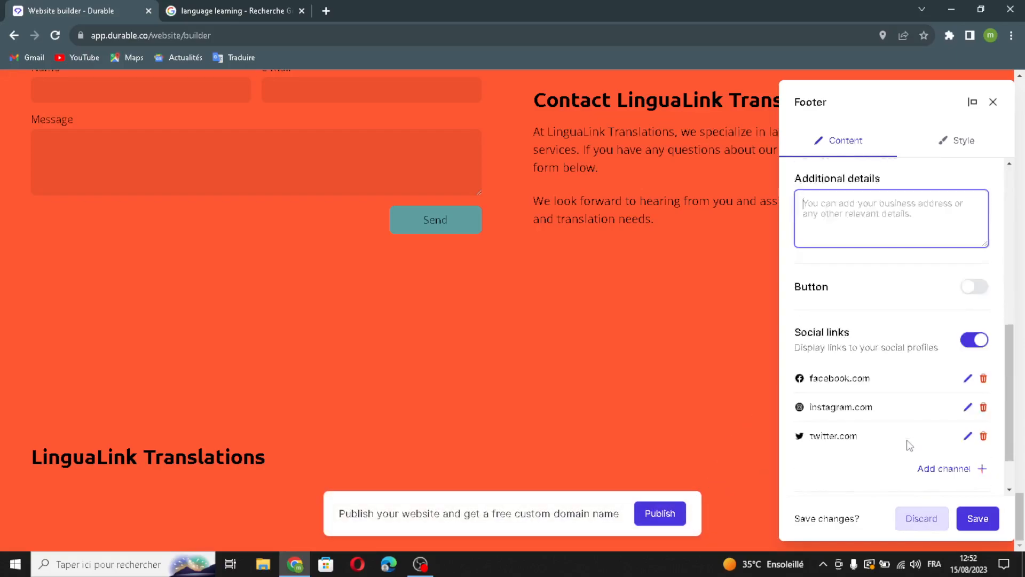
{"action": "left_click", "coordinate": [974, 230]}
{"action": "double_click", "coordinate": [868, 274]}
{"action": "left_click", "coordinate": [868, 274]}
{"action": "left_click", "coordinate": [929, 327]}
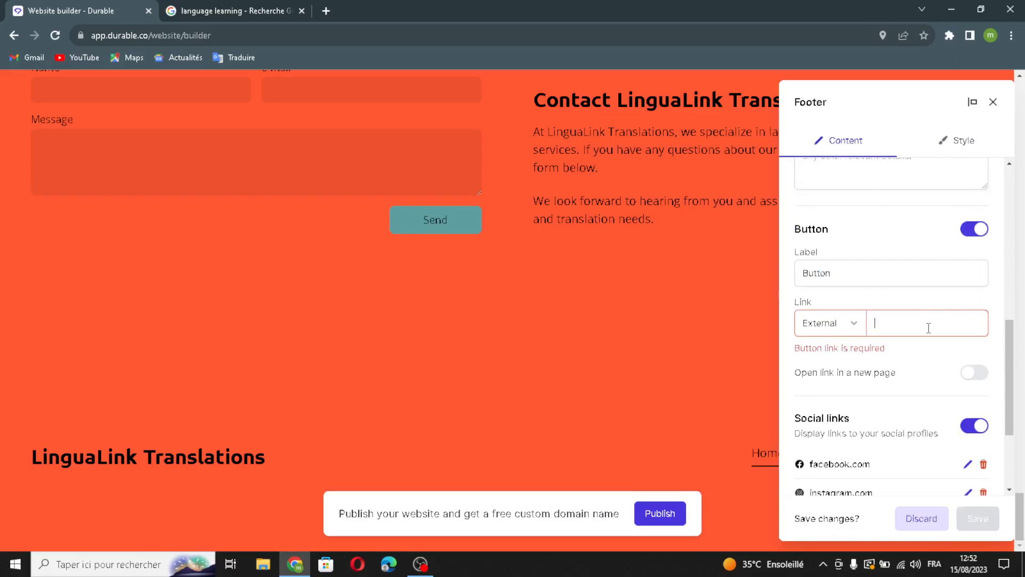
{"action": "left_click", "coordinate": [966, 232]}
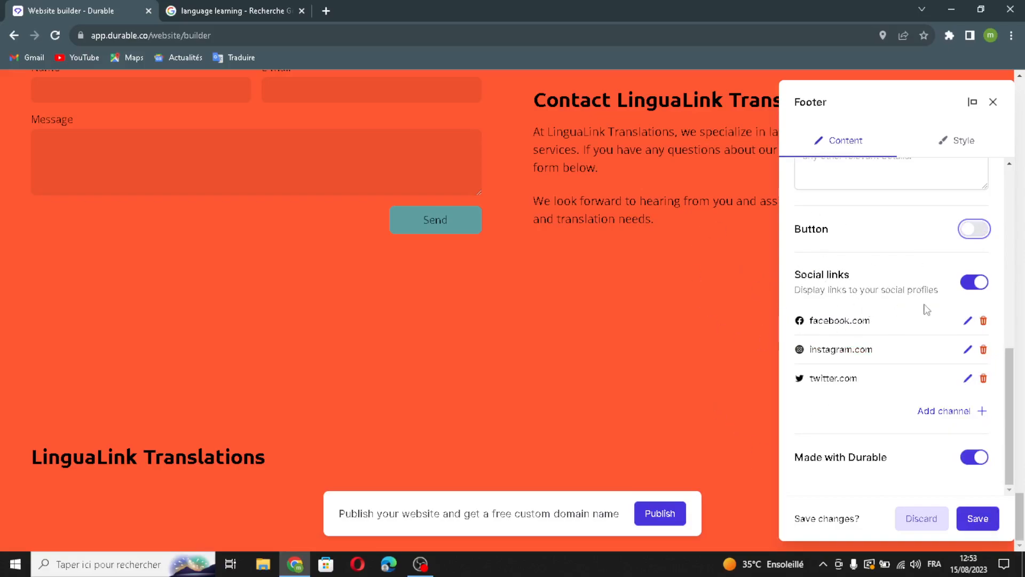
Check the type and link fields for an additional footer social channel, leave without adding one, and save the footer
{"action": "left_click", "coordinate": [990, 411]}
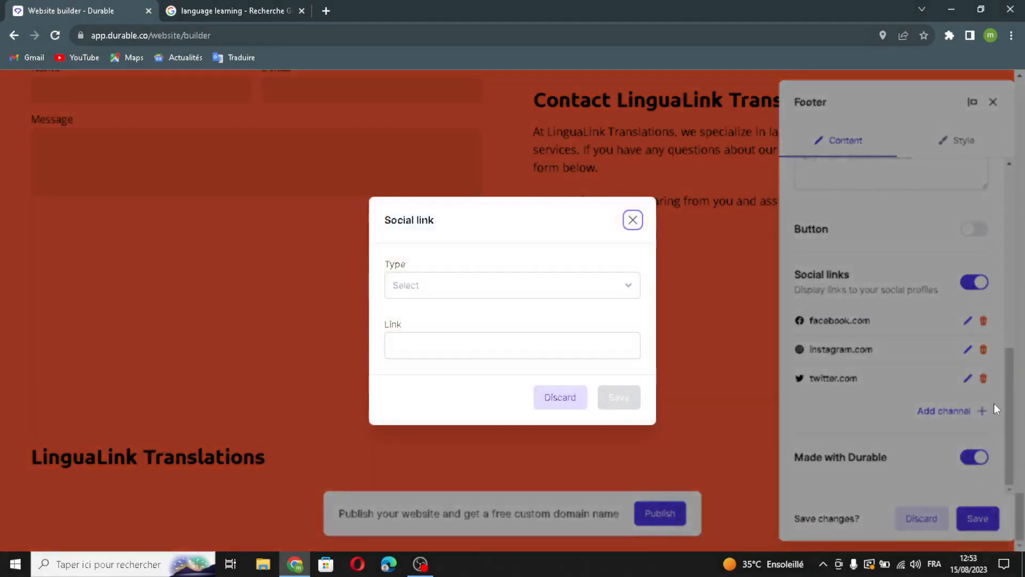
{"action": "left_click", "coordinate": [545, 289]}
{"action": "left_click", "coordinate": [535, 254]}
{"action": "left_click", "coordinate": [507, 345]}
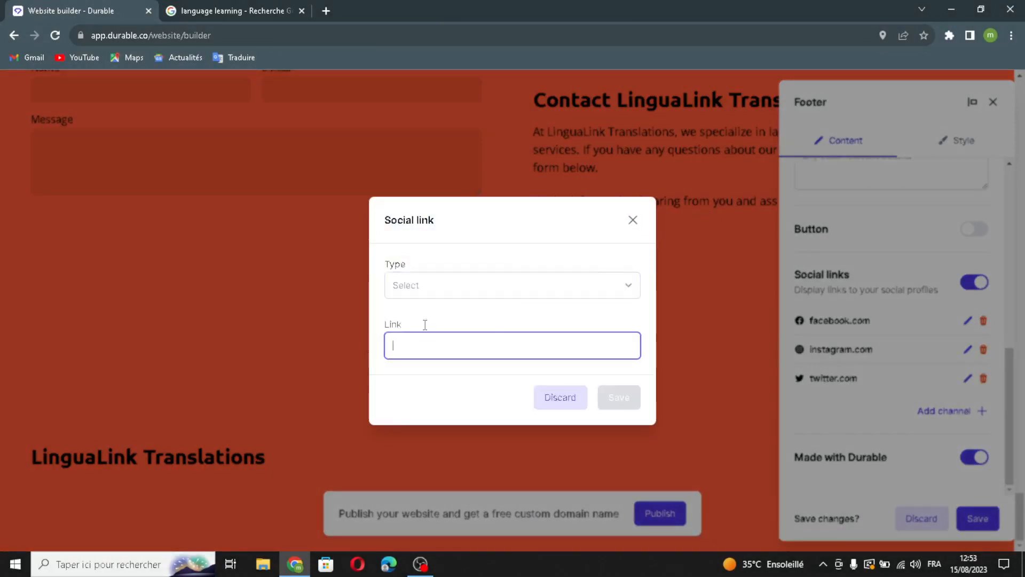
{"action": "left_click", "coordinate": [465, 284]}
{"action": "left_click", "coordinate": [427, 283]}
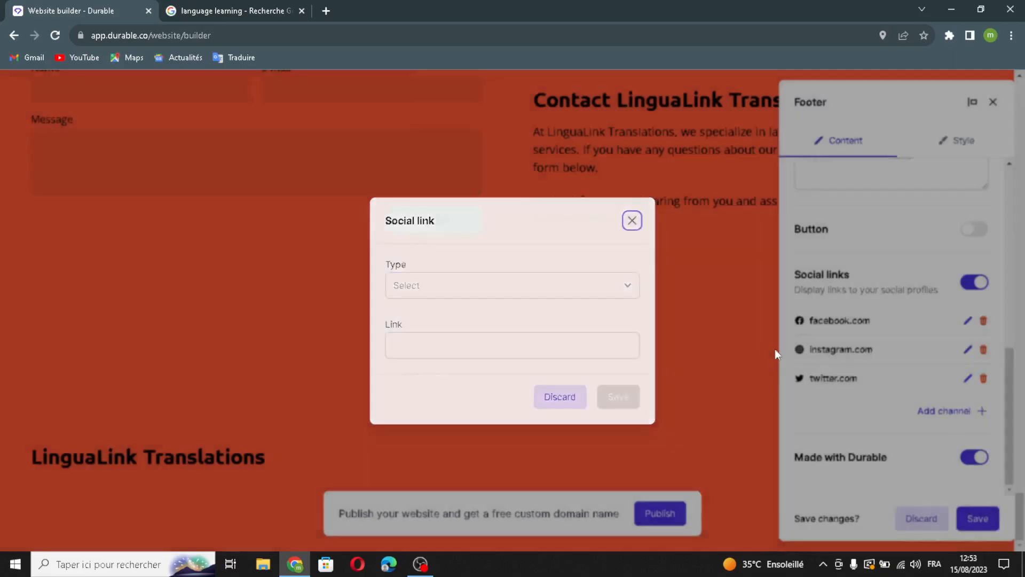
{"action": "left_click", "coordinate": [632, 220]}
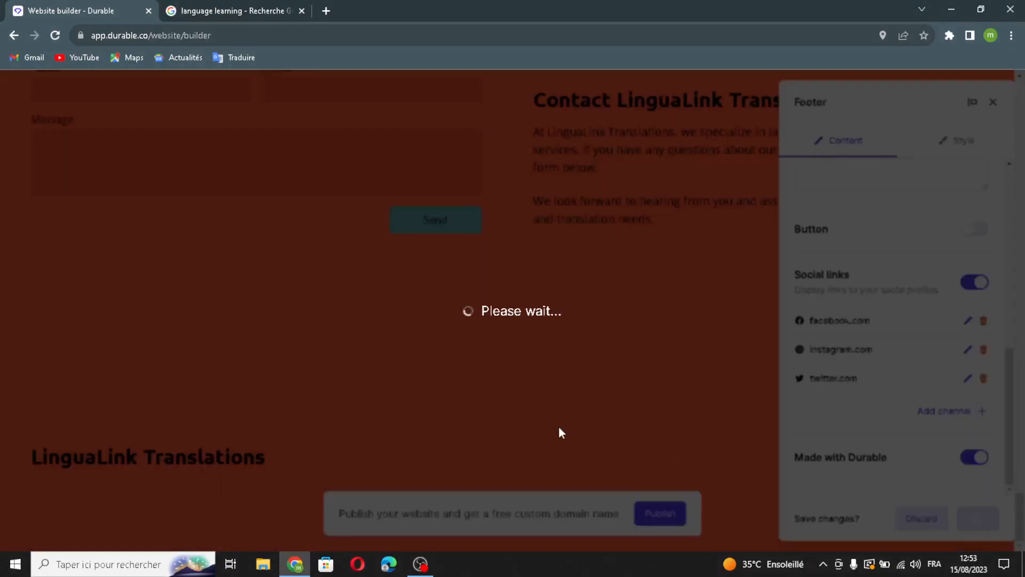
Regenerate the content of the map location section
{"action": "scroll", "coordinate": [527, 253], "scroll_direction": "up", "scroll_amount": 2}
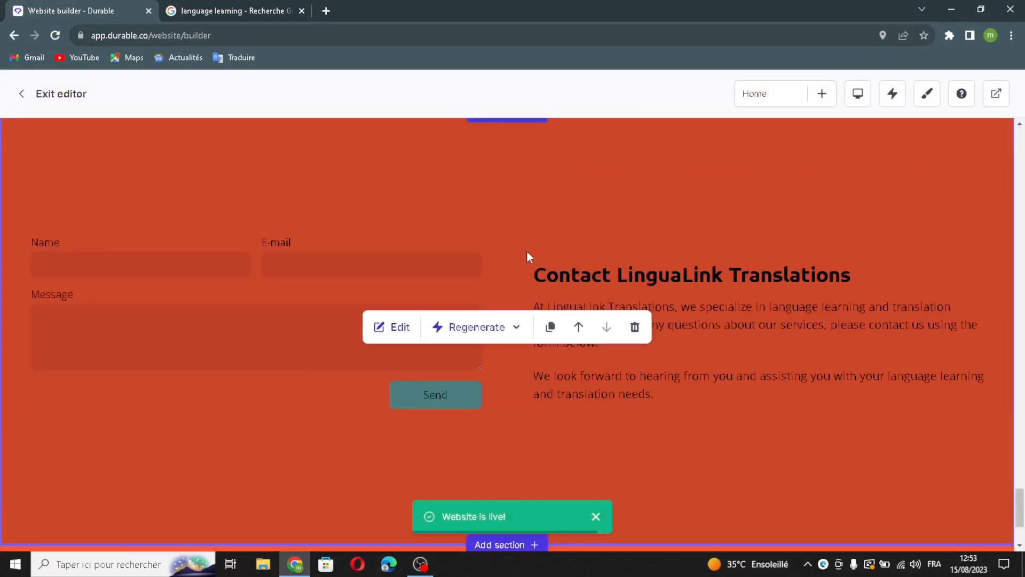
{"action": "scroll", "coordinate": [527, 249], "scroll_direction": "up", "scroll_amount": 10}
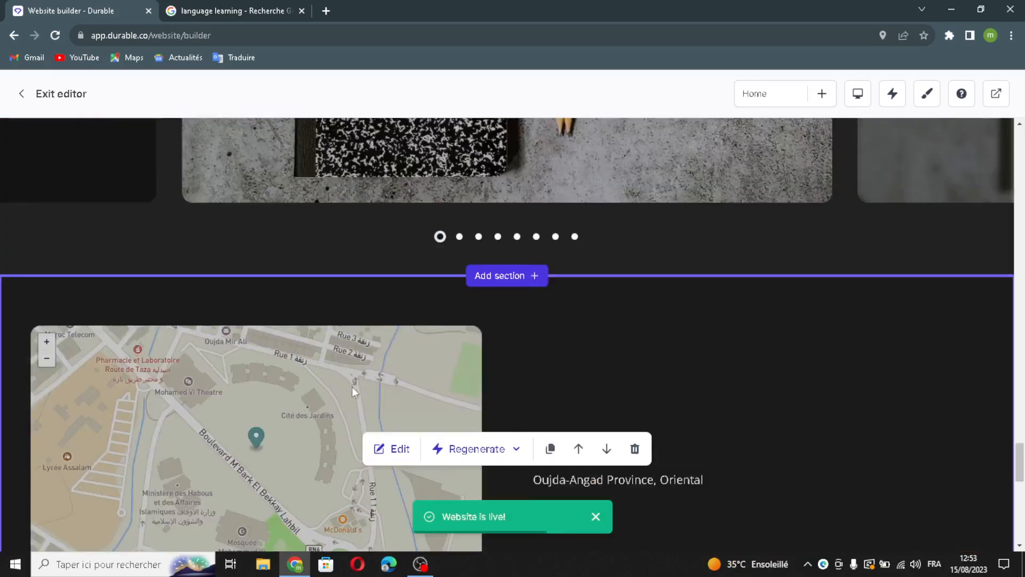
{"action": "scroll", "coordinate": [355, 389], "scroll_direction": "down", "scroll_amount": 3}
{"action": "left_click", "coordinate": [472, 257]}
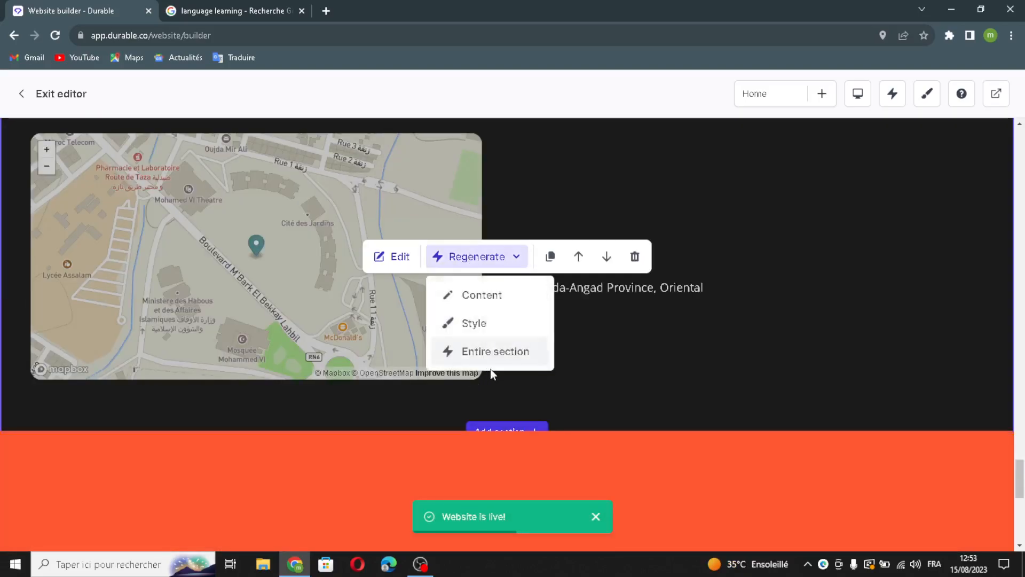
{"action": "left_click", "coordinate": [487, 303]}
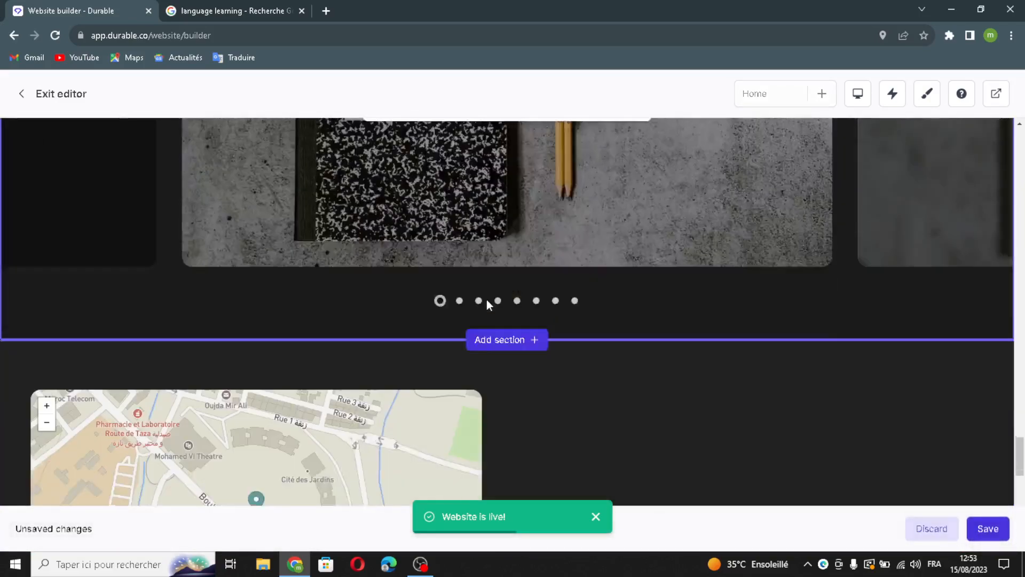
Regenerate the style of the map location section
{"action": "scroll", "coordinate": [486, 300], "scroll_direction": "down", "scroll_amount": 5}
{"action": "left_click", "coordinate": [475, 256]}
{"action": "left_click", "coordinate": [483, 323]}
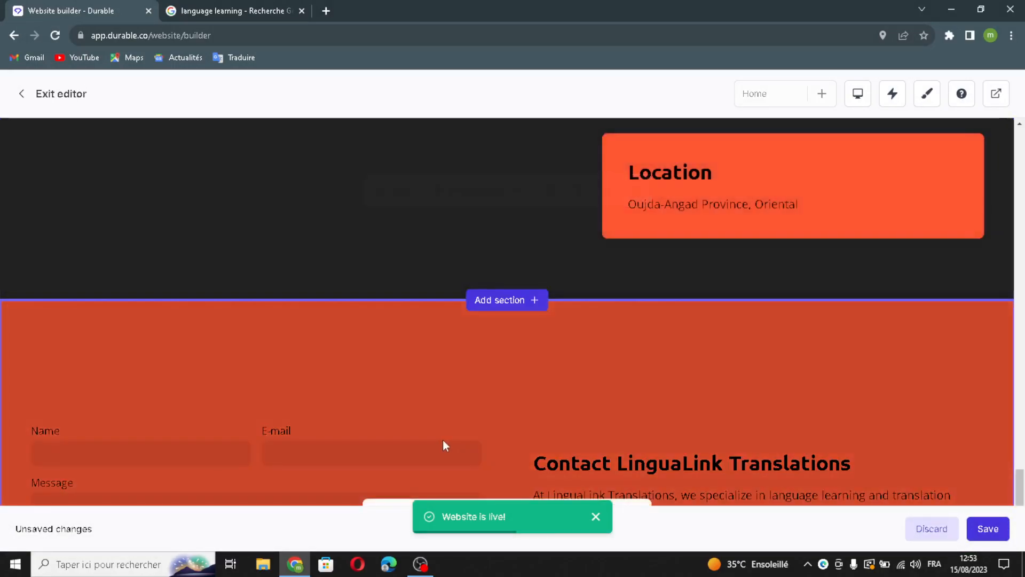
Regenerate the entire services section that lists the language courses, document translation and interpretation offers
{"action": "scroll", "coordinate": [444, 434], "scroll_direction": "up", "scroll_amount": 15}
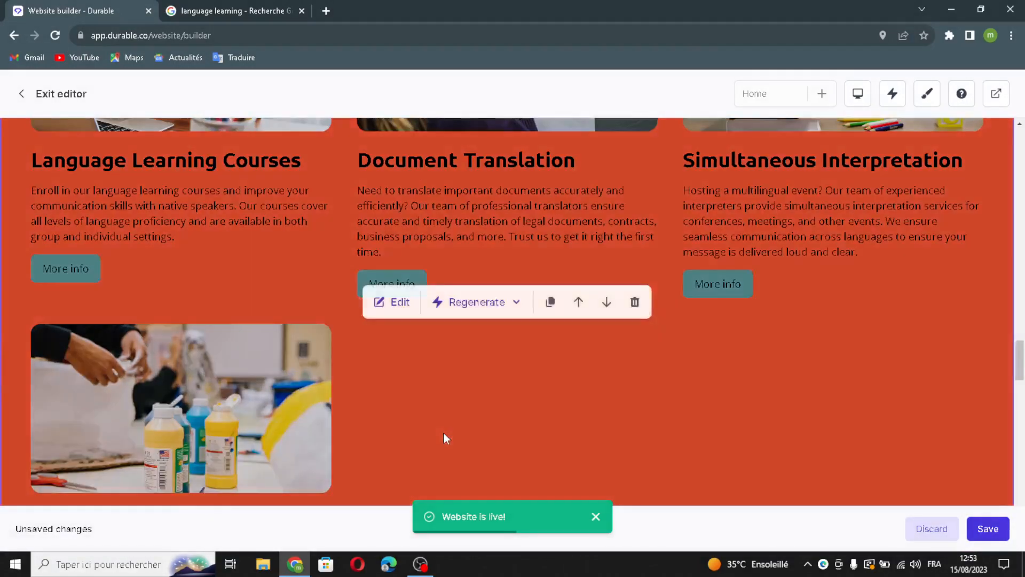
{"action": "scroll", "coordinate": [444, 433], "scroll_direction": "up", "scroll_amount": 4}
{"action": "scroll", "coordinate": [463, 414], "scroll_direction": "down", "scroll_amount": 4}
{"action": "left_click", "coordinate": [493, 311]}
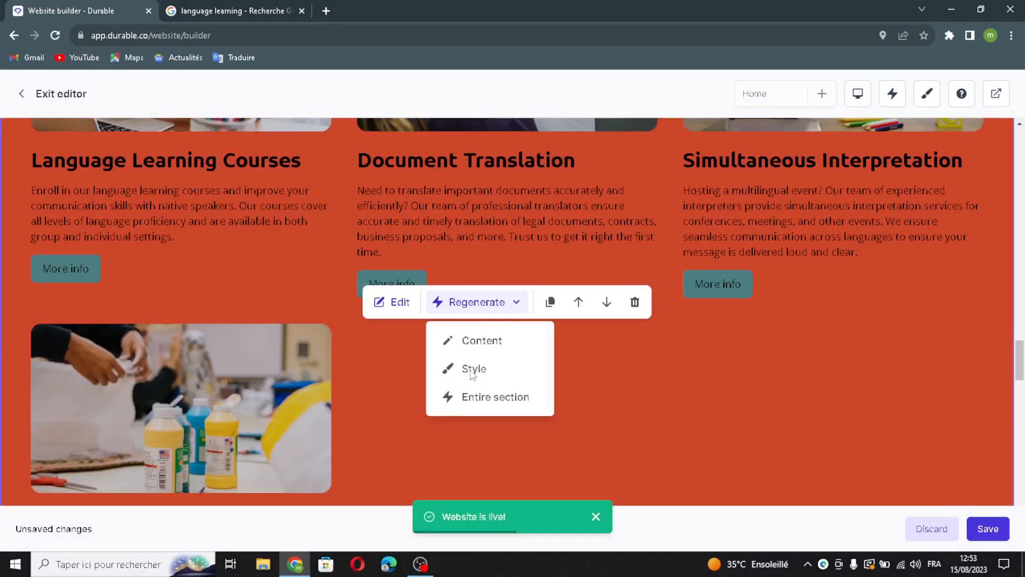
{"action": "left_click", "coordinate": [467, 402]}
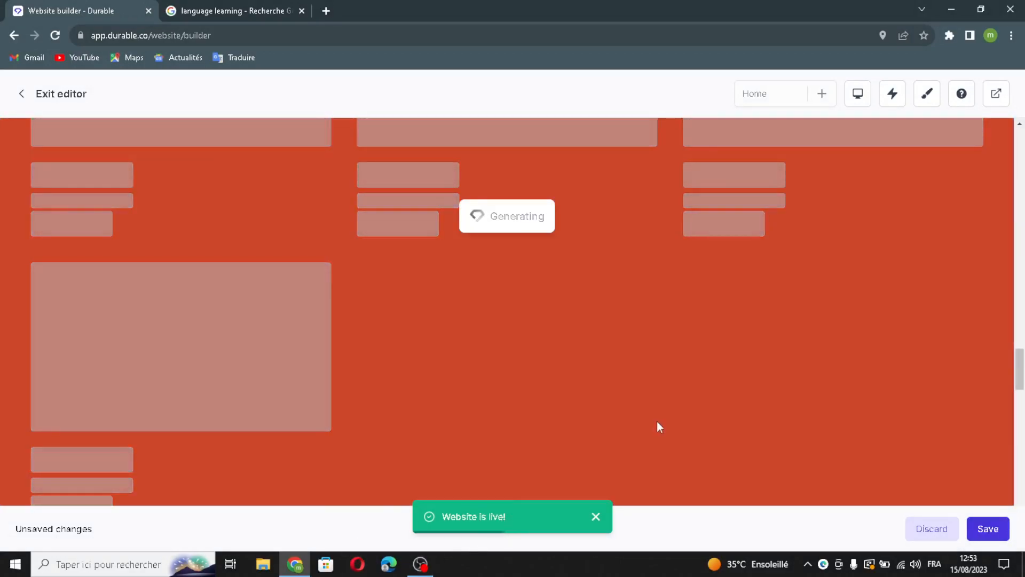
{"action": "scroll", "coordinate": [657, 422], "scroll_direction": "down", "scroll_amount": 1}
{"action": "scroll", "coordinate": [657, 421], "scroll_direction": "down", "scroll_amount": 2}
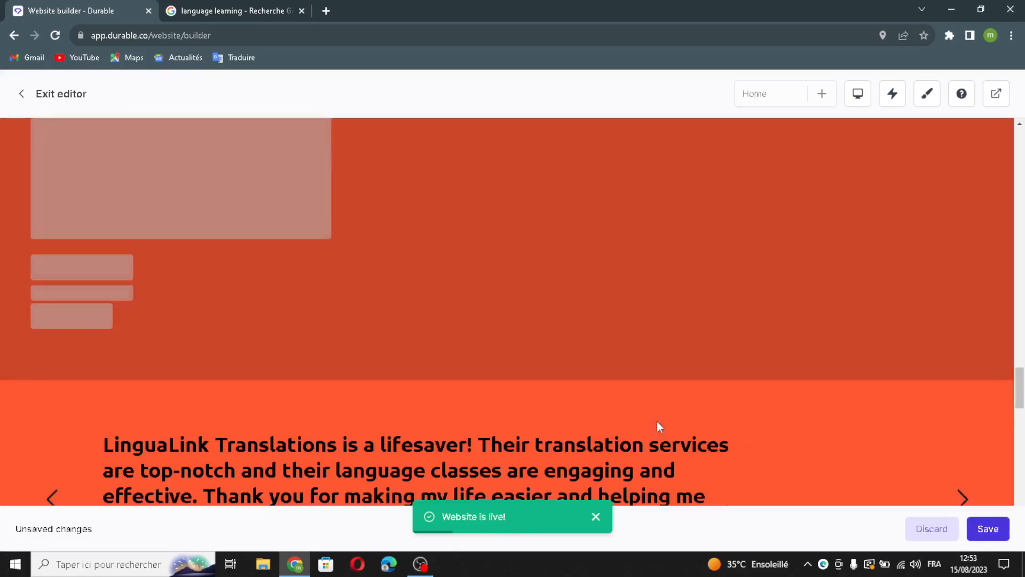
{"action": "scroll", "coordinate": [657, 421], "scroll_direction": "up", "scroll_amount": 18}
{"action": "scroll", "coordinate": [656, 420], "scroll_direction": "up", "scroll_amount": 16}
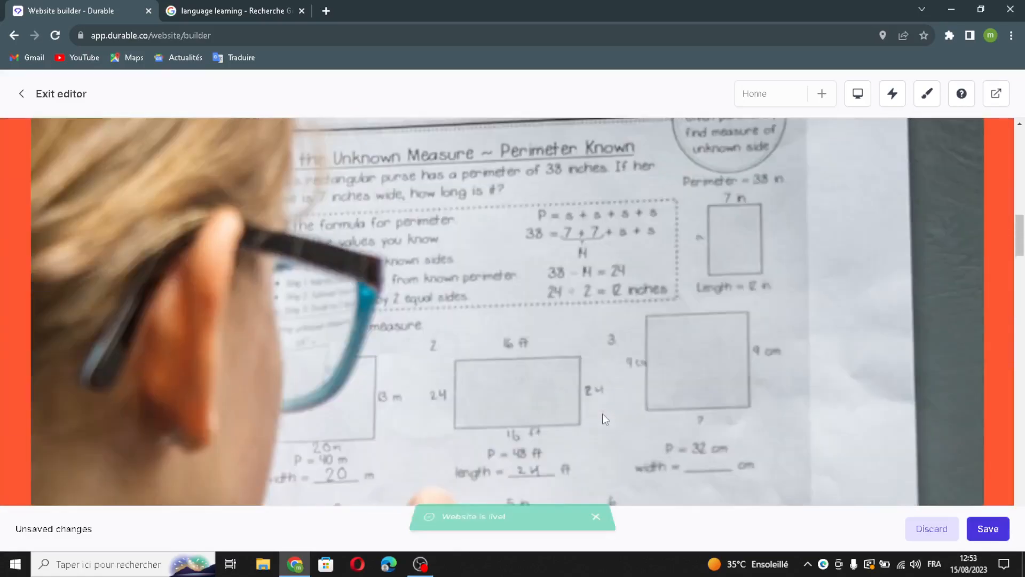
Duplicate the regenerated services section and delete the extra copy
{"action": "scroll", "coordinate": [492, 323], "scroll_direction": "down", "scroll_amount": 2}
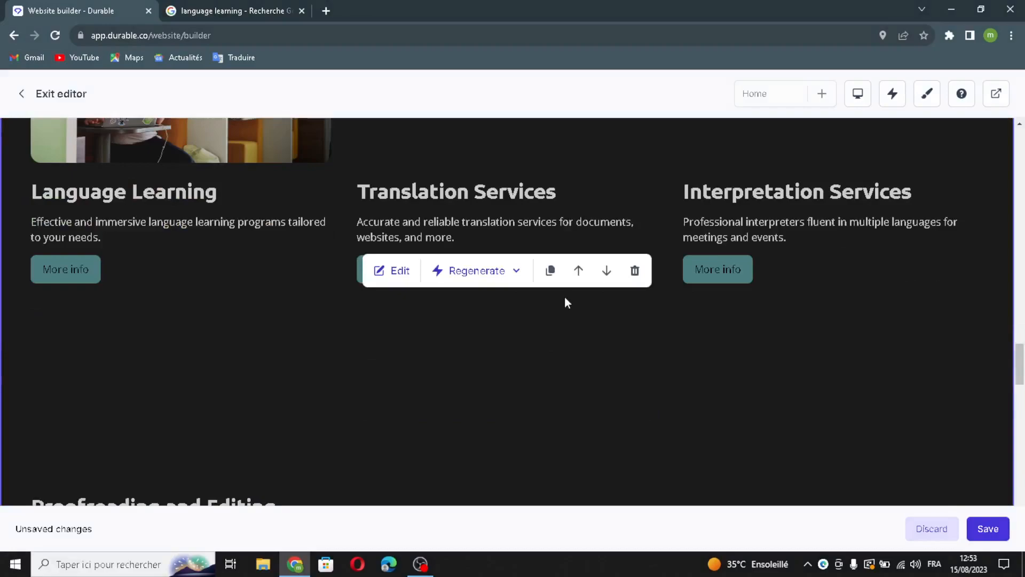
{"action": "left_click", "coordinate": [551, 270]}
{"action": "scroll", "coordinate": [671, 344], "scroll_direction": "down", "scroll_amount": 12}
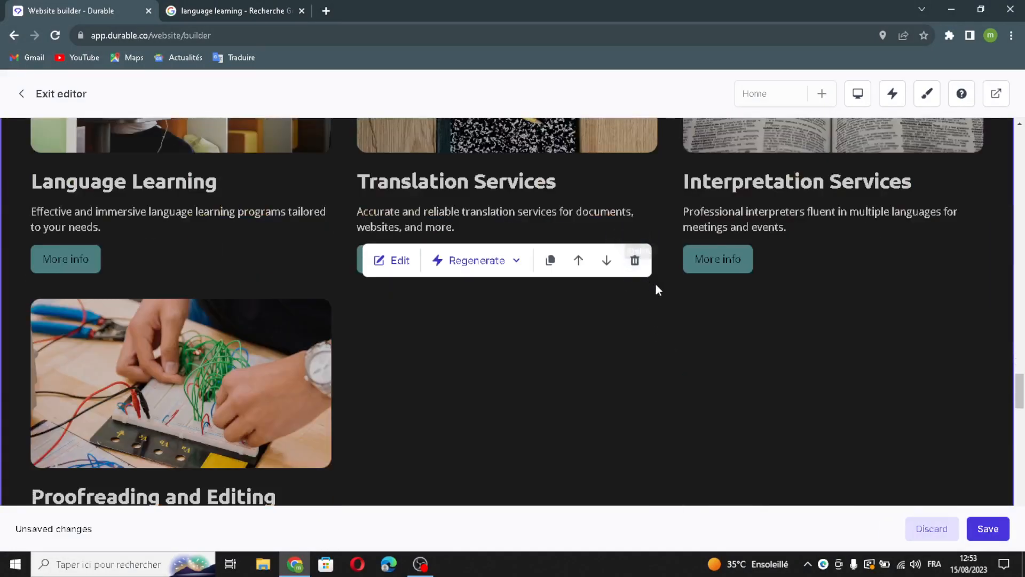
{"action": "left_click", "coordinate": [635, 260]}
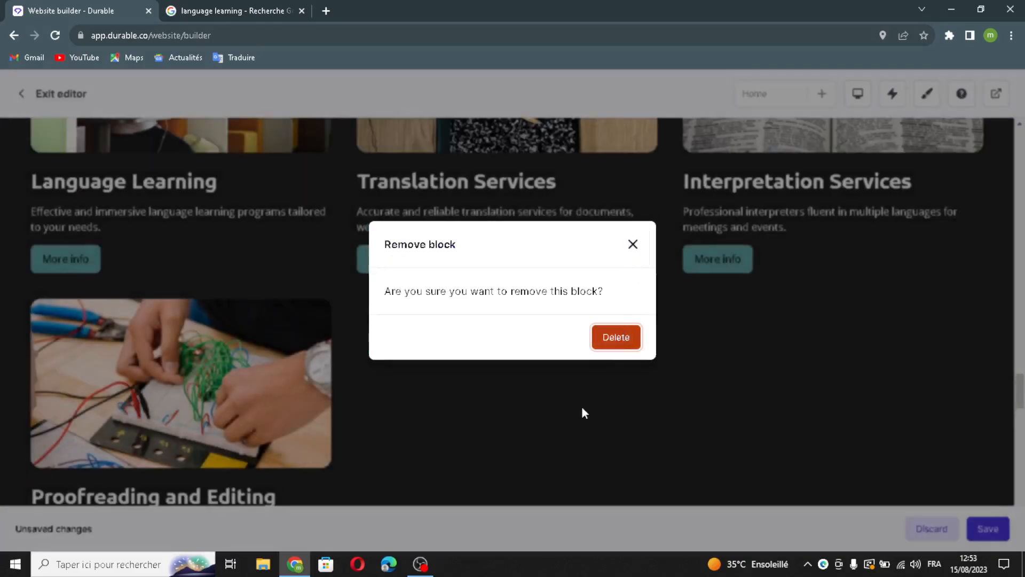
{"action": "left_click", "coordinate": [613, 337]}
Try moving the gallery section above the testimonials and move it back down below them
{"action": "scroll", "coordinate": [510, 336], "scroll_direction": "down", "scroll_amount": 8}
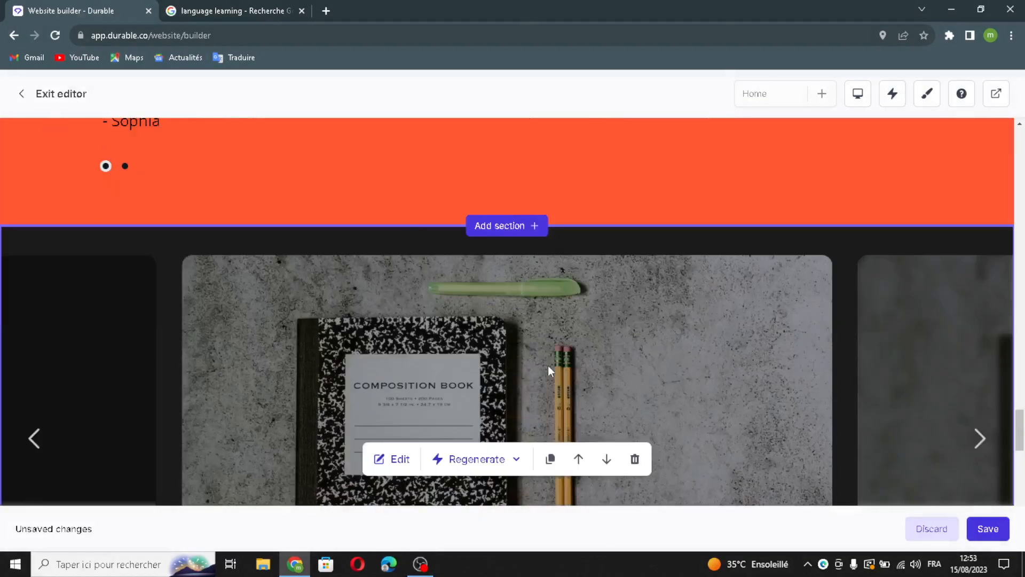
{"action": "scroll", "coordinate": [584, 304], "scroll_direction": "down", "scroll_amount": 5}
{"action": "scroll", "coordinate": [641, 254], "scroll_direction": "up", "scroll_amount": 2}
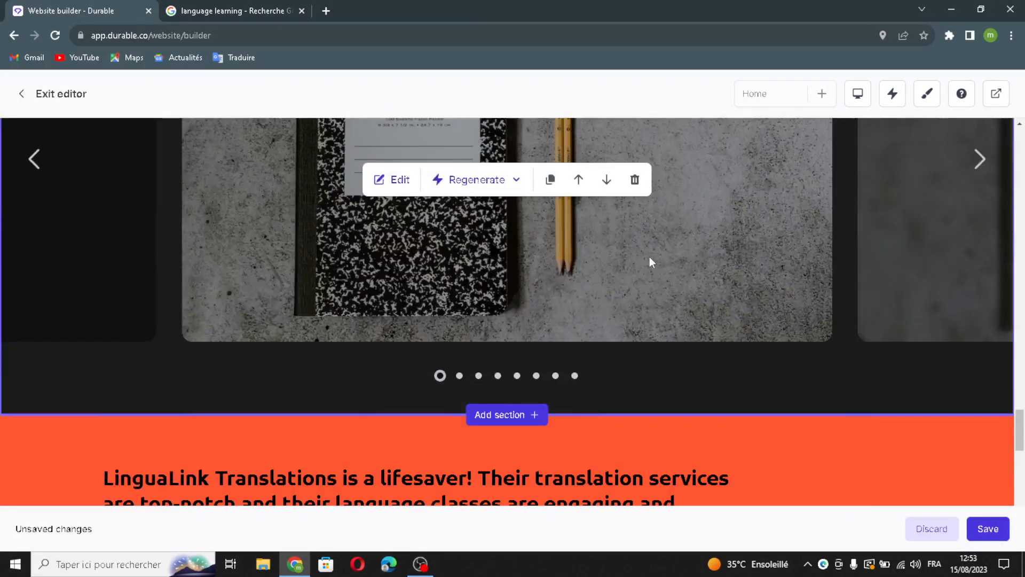
{"action": "left_click", "coordinate": [609, 185]}
{"action": "scroll", "coordinate": [612, 321], "scroll_direction": "down", "scroll_amount": 3}
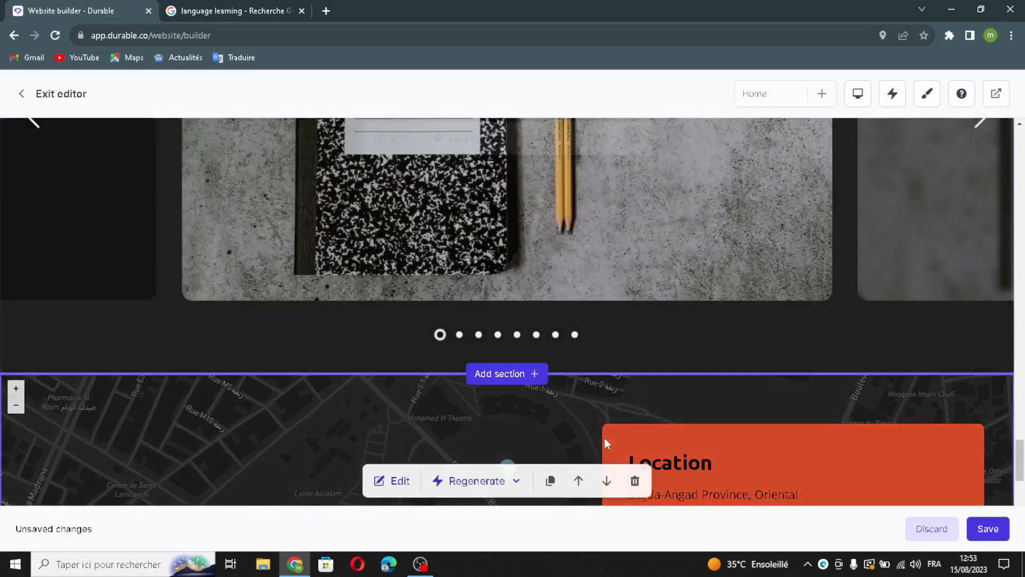
Save the regenerated website sections and check the page end around the contact form and footer
{"action": "scroll", "coordinate": [630, 366], "scroll_direction": "down", "scroll_amount": 5}
{"action": "left_click", "coordinate": [988, 528]}
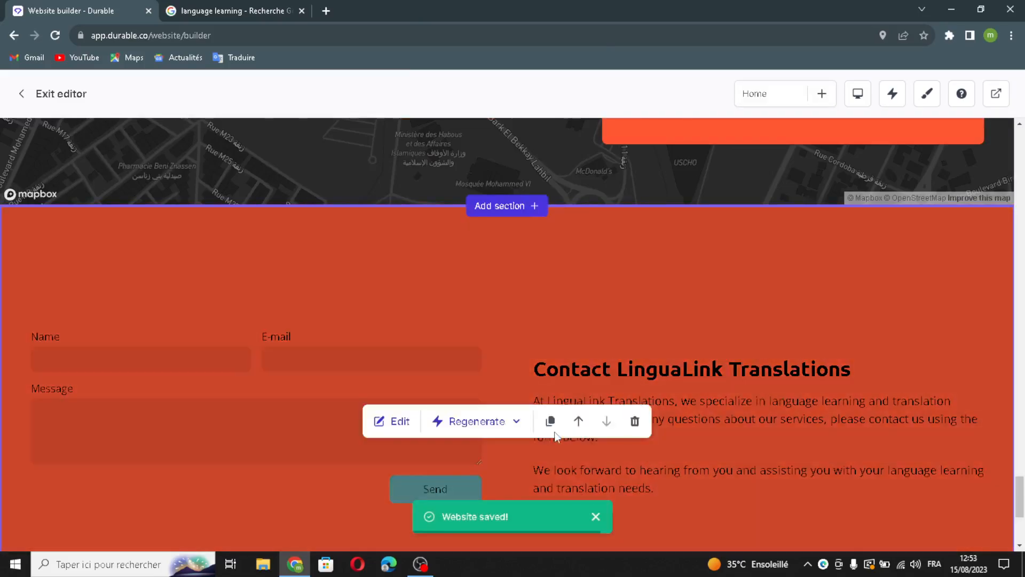
{"action": "scroll", "coordinate": [611, 521], "scroll_direction": "down", "scroll_amount": 1}
{"action": "scroll", "coordinate": [611, 520], "scroll_direction": "down", "scroll_amount": 3}
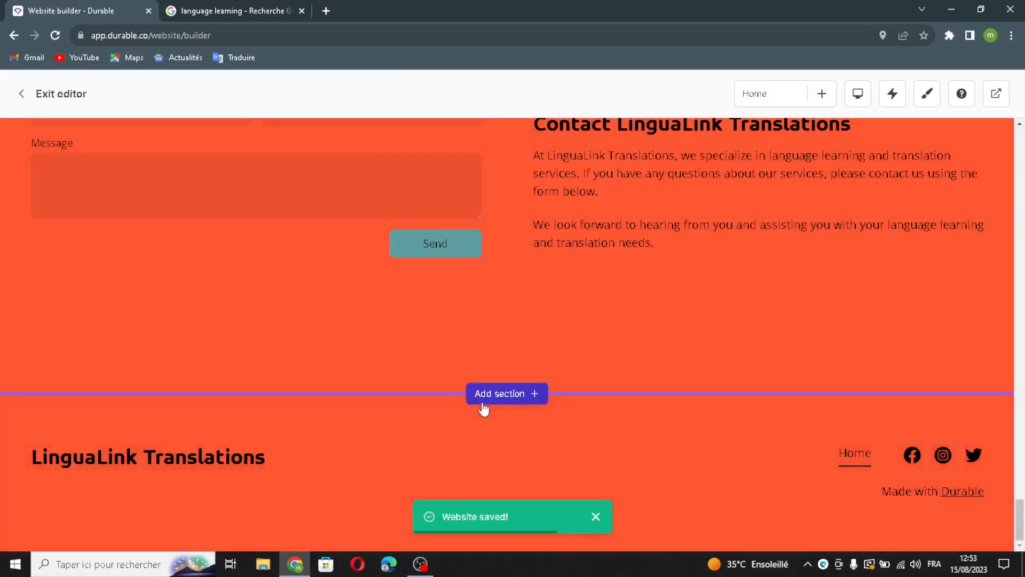